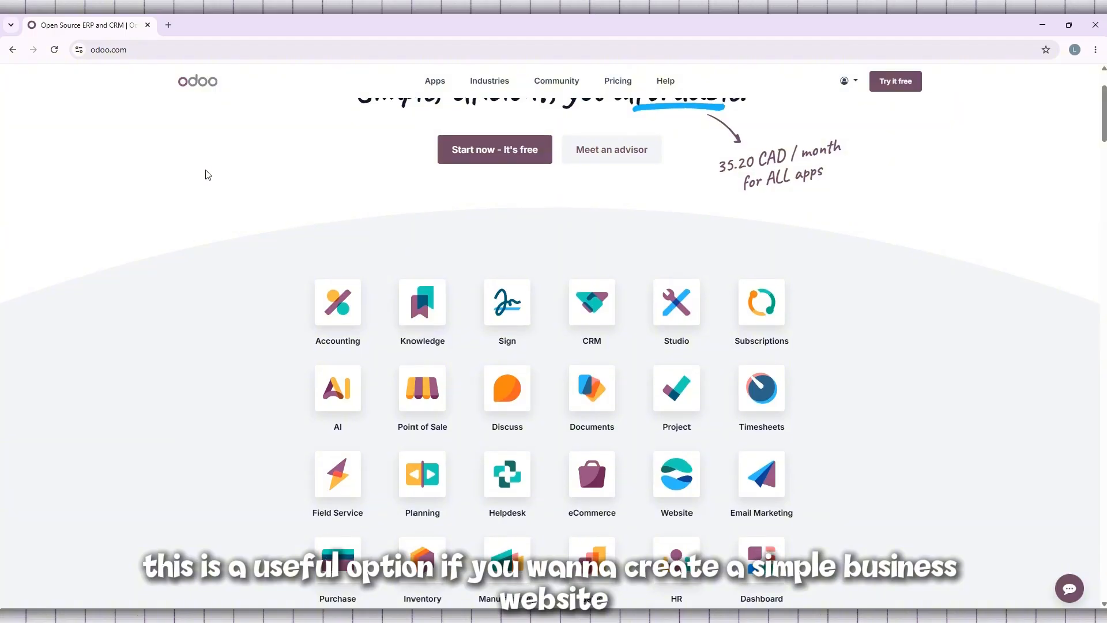
Step: Look through the homepage's overview of business apps and its quality and productivity feature sections
{"action": "scroll", "coordinate": [208, 176], "scroll_direction": "down", "scroll_amount": 3}
{"action": "scroll", "coordinate": [208, 174], "scroll_direction": "down", "scroll_amount": 7}
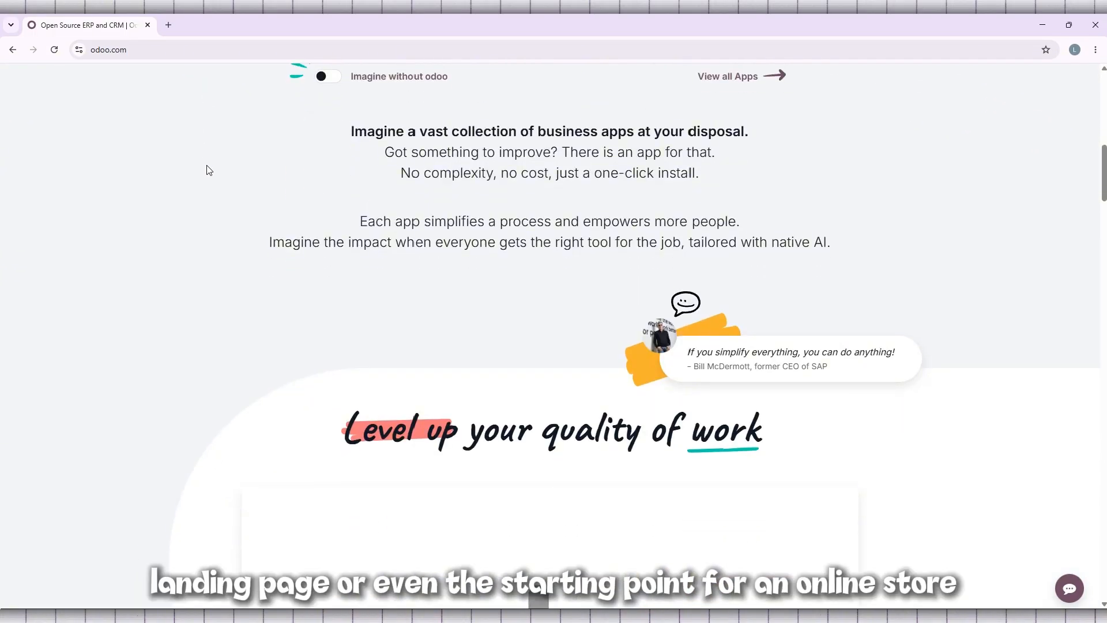
{"action": "scroll", "coordinate": [208, 173], "scroll_direction": "down", "scroll_amount": 5}
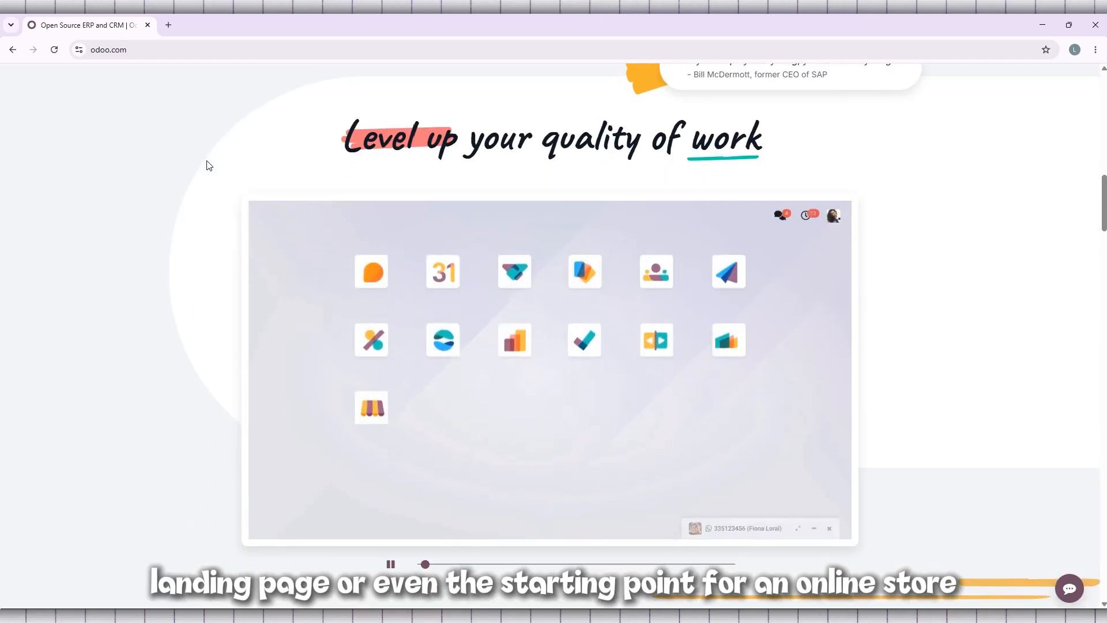
{"action": "scroll", "coordinate": [208, 165], "scroll_direction": "down", "scroll_amount": 5}
{"action": "scroll", "coordinate": [209, 165], "scroll_direction": "down", "scroll_amount": 6}
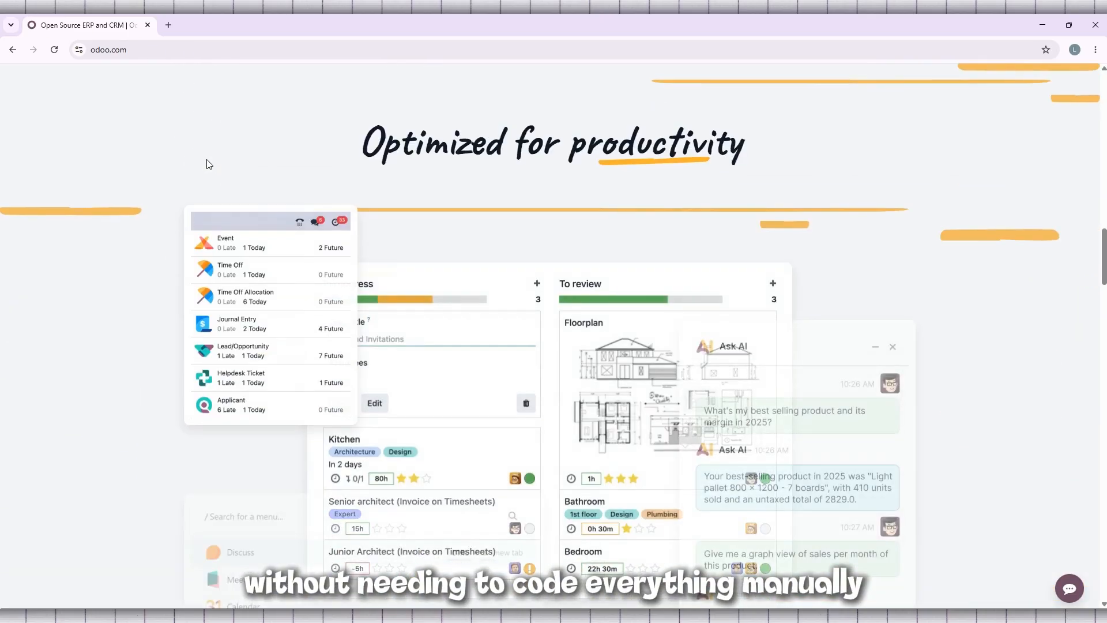
{"action": "scroll", "coordinate": [206, 159], "scroll_direction": "down", "scroll_amount": 1}
{"action": "scroll", "coordinate": [206, 158], "scroll_direction": "down", "scroll_amount": 1}
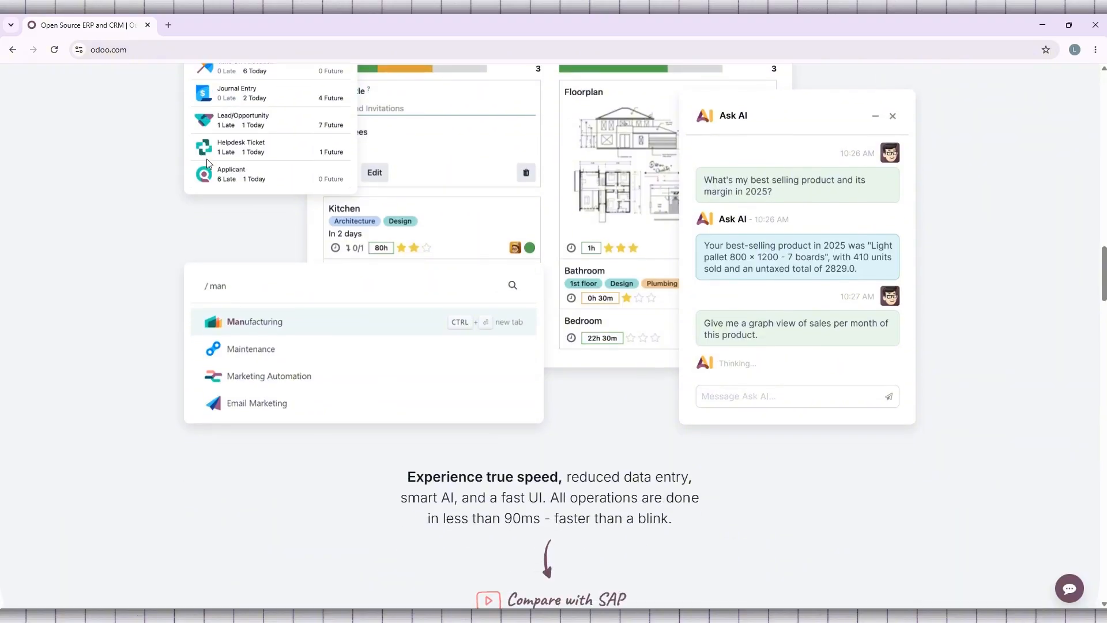
{"action": "scroll", "coordinate": [208, 161], "scroll_direction": "up", "scroll_amount": 5}
{"action": "scroll", "coordinate": [209, 164], "scroll_direction": "up", "scroll_amount": 5}
{"action": "scroll", "coordinate": [209, 164], "scroll_direction": "up", "scroll_amount": 15}
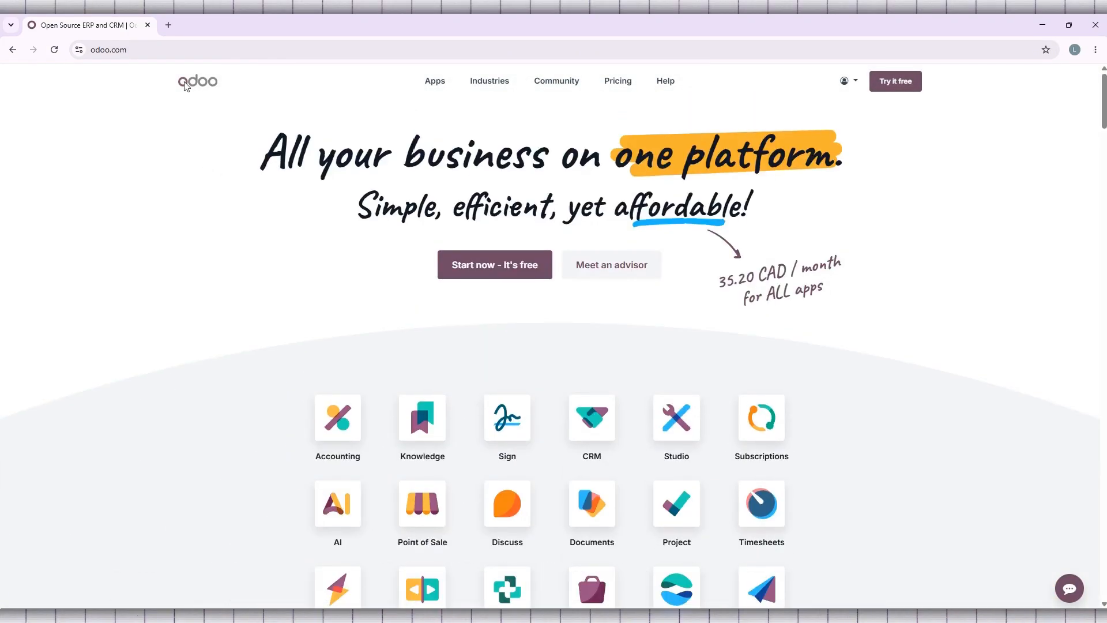
Step: Start the free sign-up from the homepage to reach the trial's app selection
{"action": "left_click", "coordinate": [218, 50]}
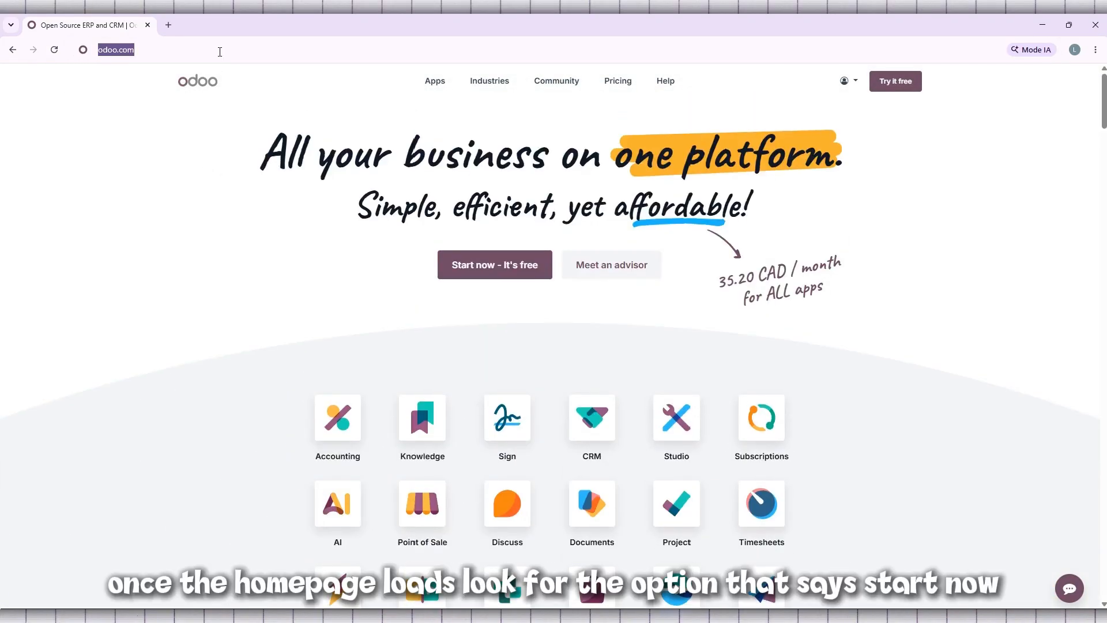
{"action": "left_click", "coordinate": [245, 50]}
{"action": "left_click", "coordinate": [148, 183]}
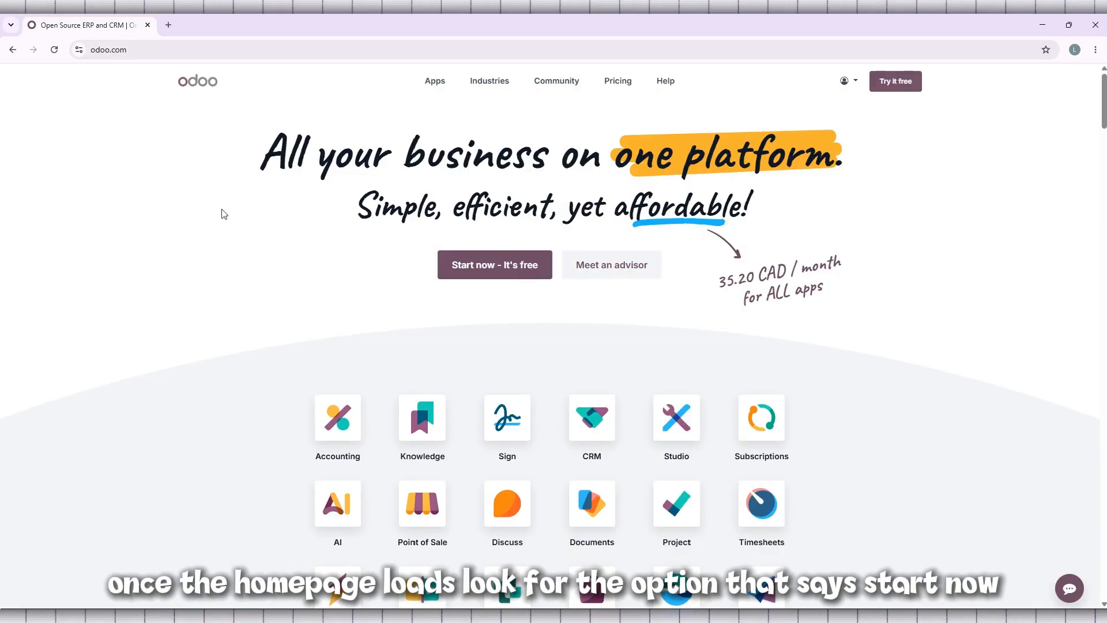
{"action": "left_click", "coordinate": [526, 275]}
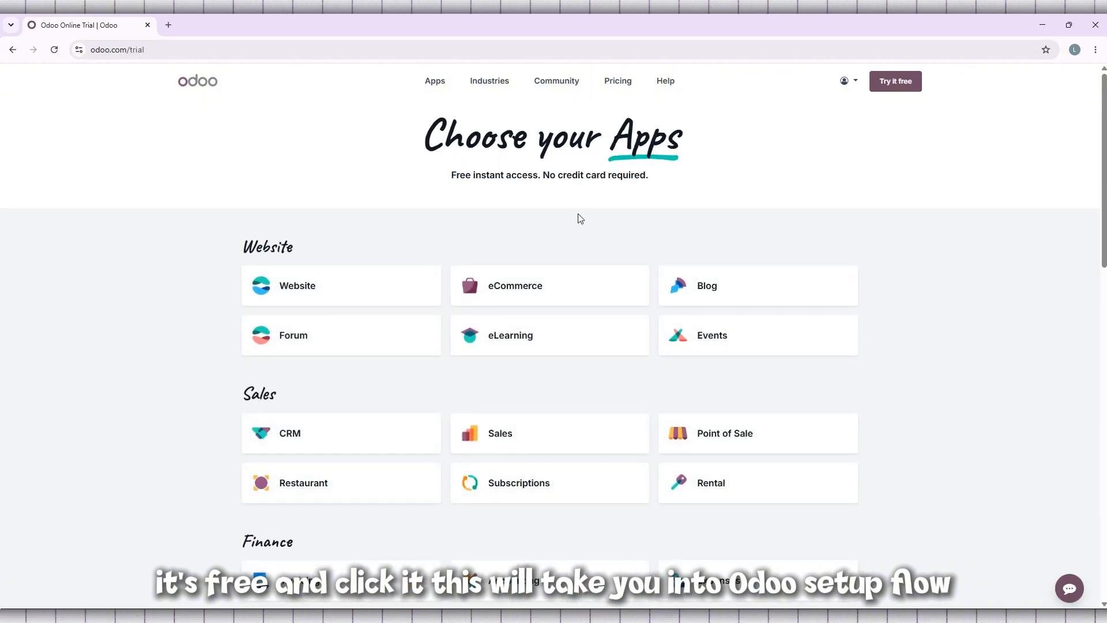
Step: Examine the apps offered for the trial across all categories, from Website to Customizations
{"action": "scroll", "coordinate": [578, 218], "scroll_direction": "down", "scroll_amount": 1}
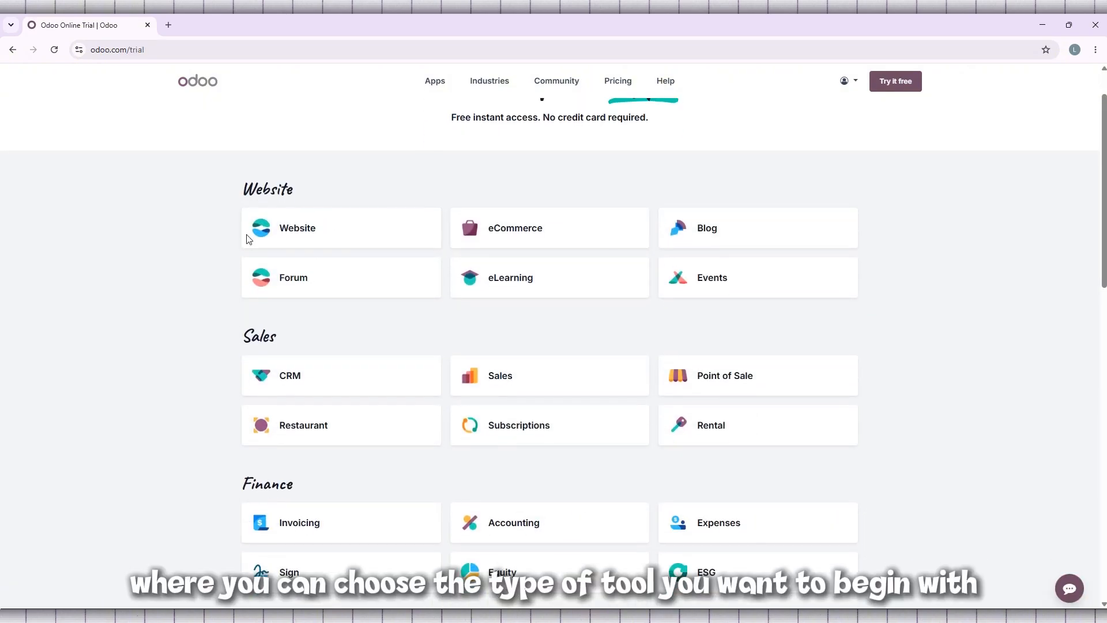
{"action": "scroll", "coordinate": [185, 249], "scroll_direction": "down", "scroll_amount": 1}
{"action": "scroll", "coordinate": [186, 249], "scroll_direction": "down", "scroll_amount": 6}
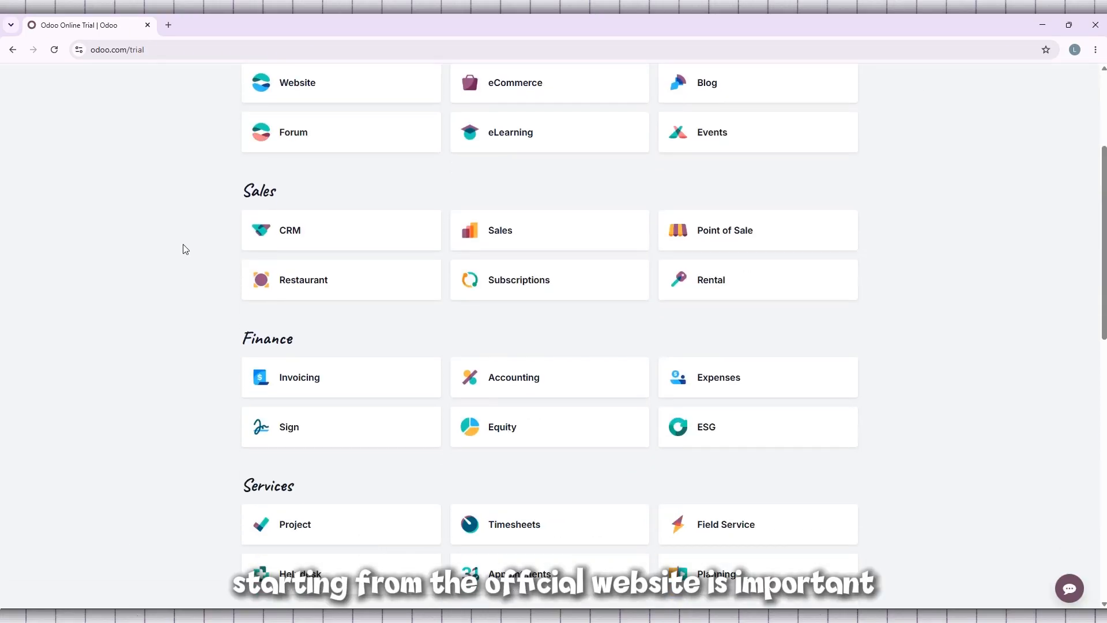
{"action": "scroll", "coordinate": [185, 250], "scroll_direction": "up", "scroll_amount": 3}
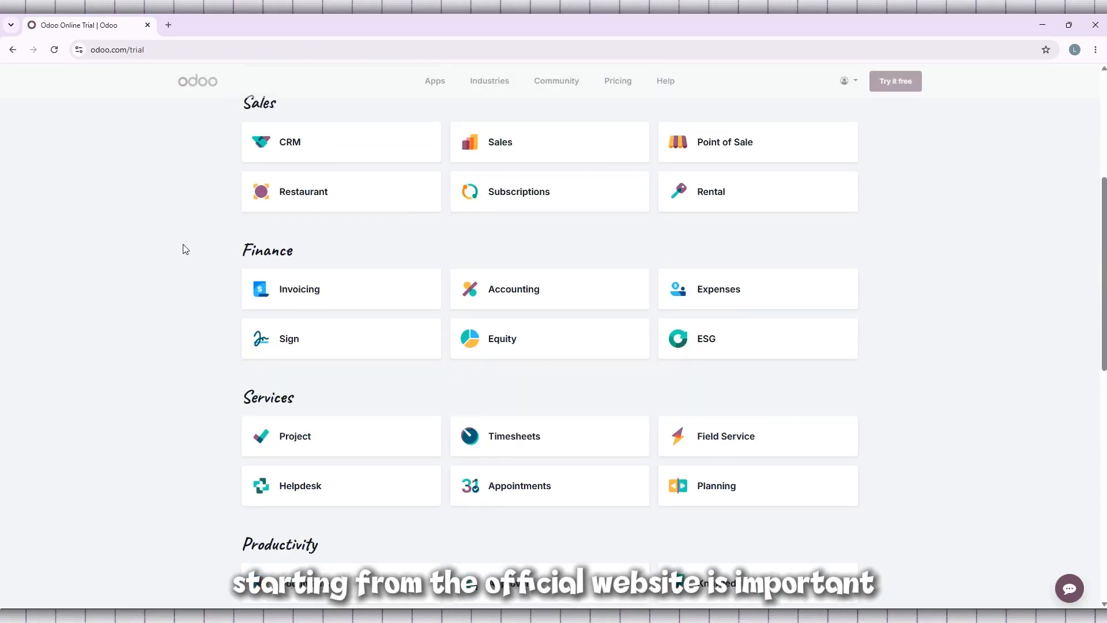
{"action": "scroll", "coordinate": [185, 249], "scroll_direction": "down", "scroll_amount": 3}
{"action": "scroll", "coordinate": [185, 249], "scroll_direction": "down", "scroll_amount": 6}
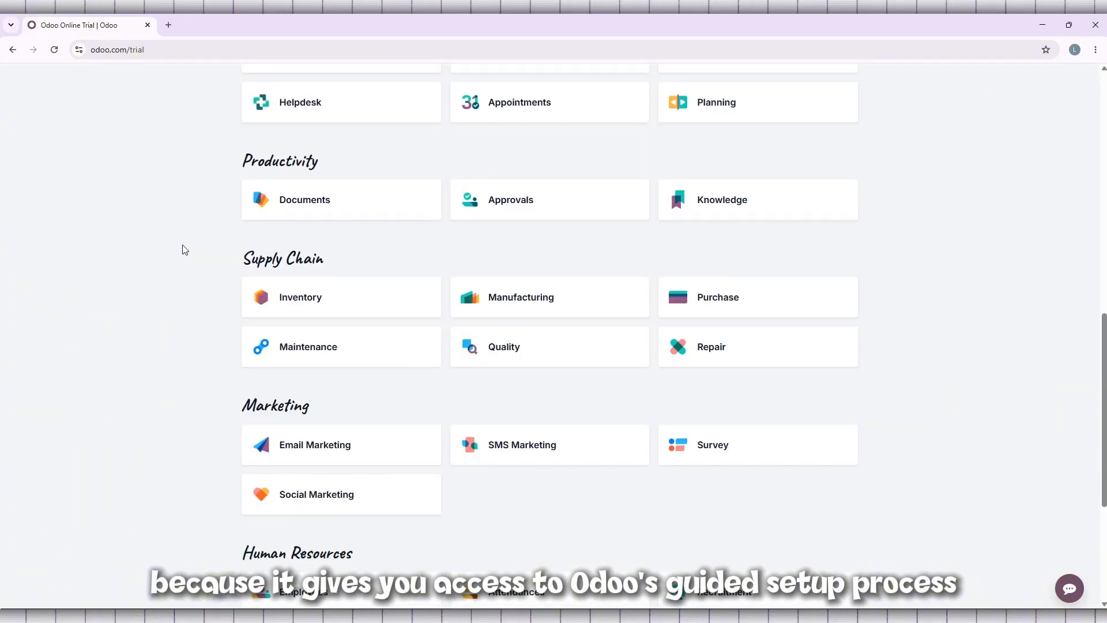
{"action": "scroll", "coordinate": [185, 249], "scroll_direction": "down", "scroll_amount": 2}
{"action": "scroll", "coordinate": [185, 249], "scroll_direction": "up", "scroll_amount": 10}
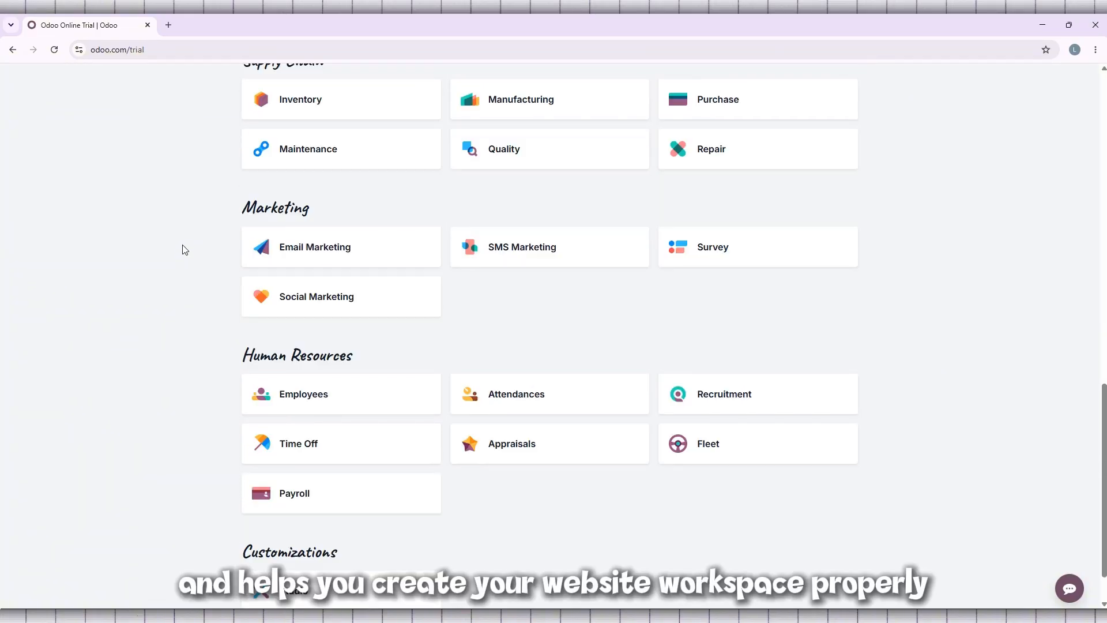
{"action": "scroll", "coordinate": [185, 249], "scroll_direction": "up", "scroll_amount": 5}
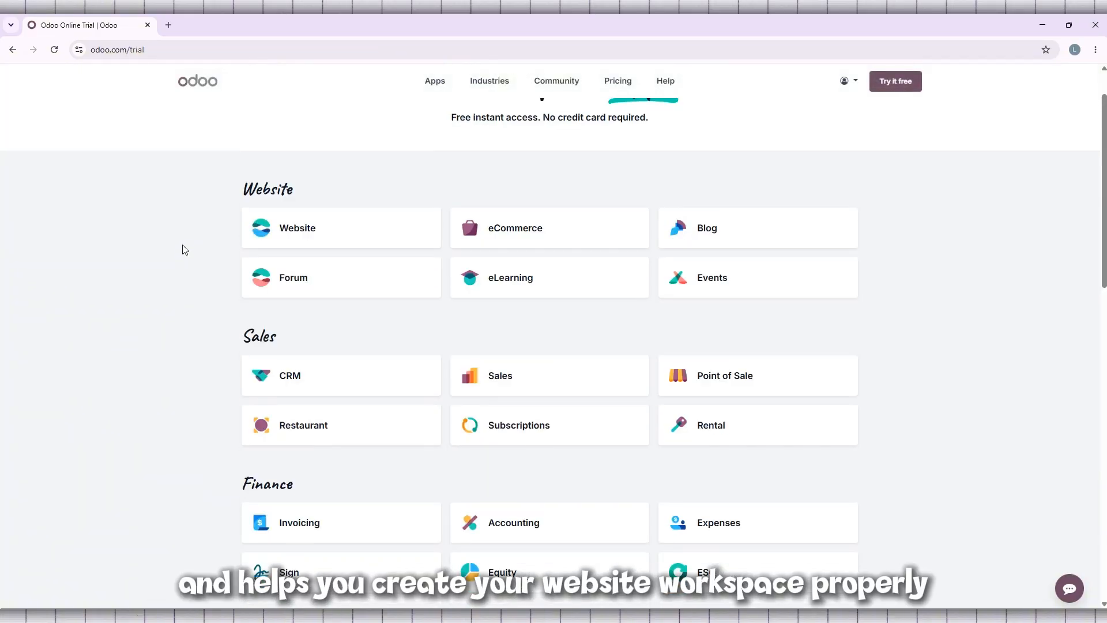
{"action": "scroll", "coordinate": [185, 249], "scroll_direction": "up", "scroll_amount": 1}
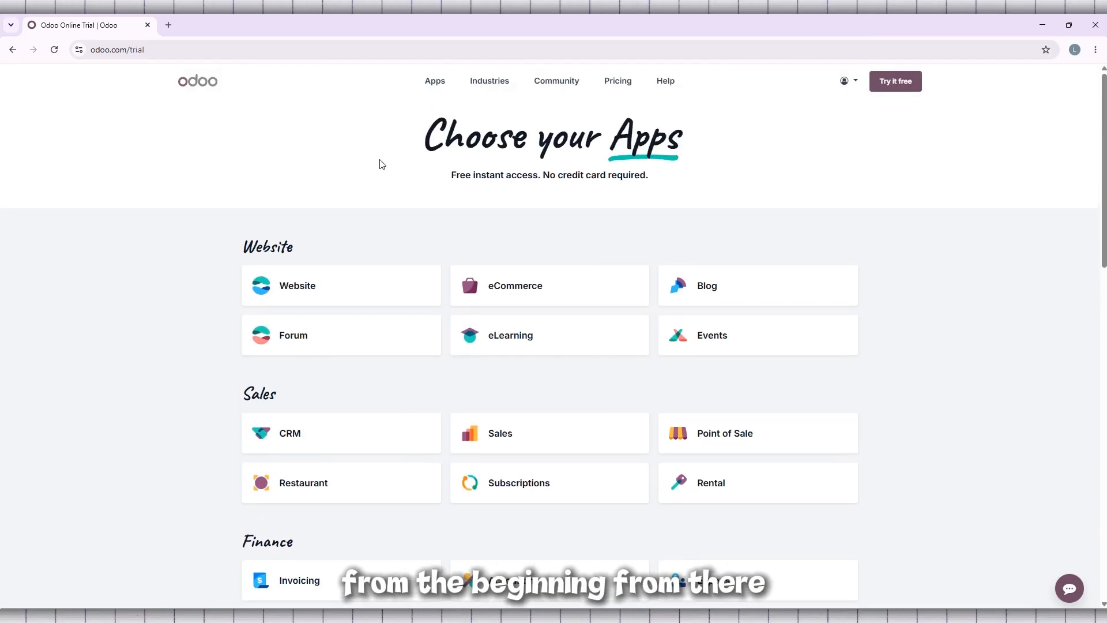
Step: Choose the Website app for the trial and continue to the registration form
{"action": "left_click_drag", "start_coordinate": [398, 146], "coordinate": [697, 149]}
{"action": "left_click", "coordinate": [680, 155]}
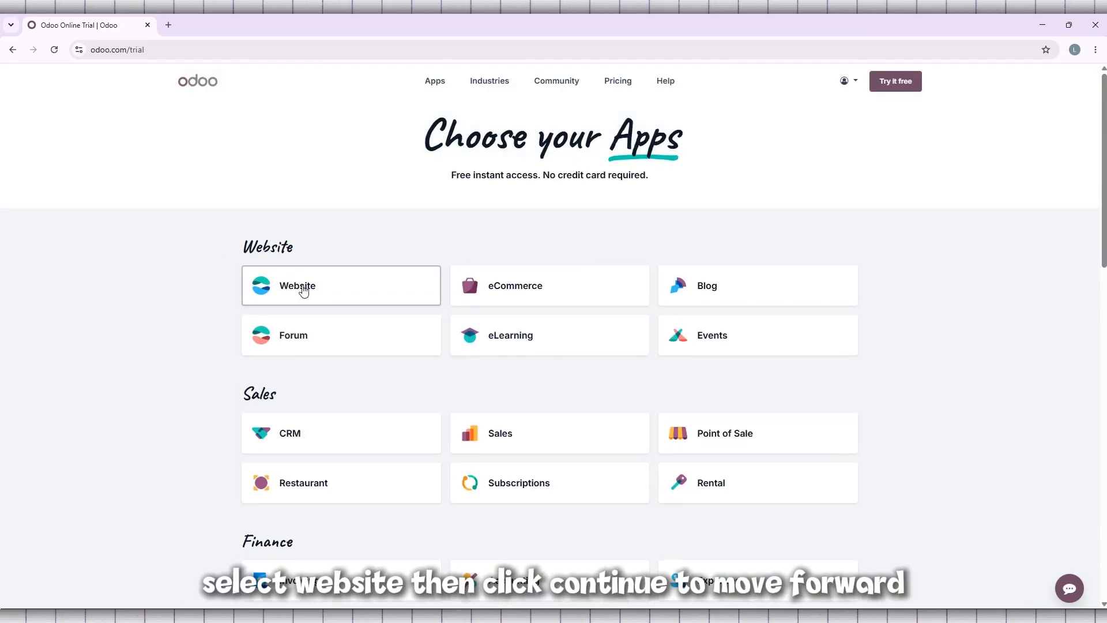
{"action": "left_click", "coordinate": [338, 292]}
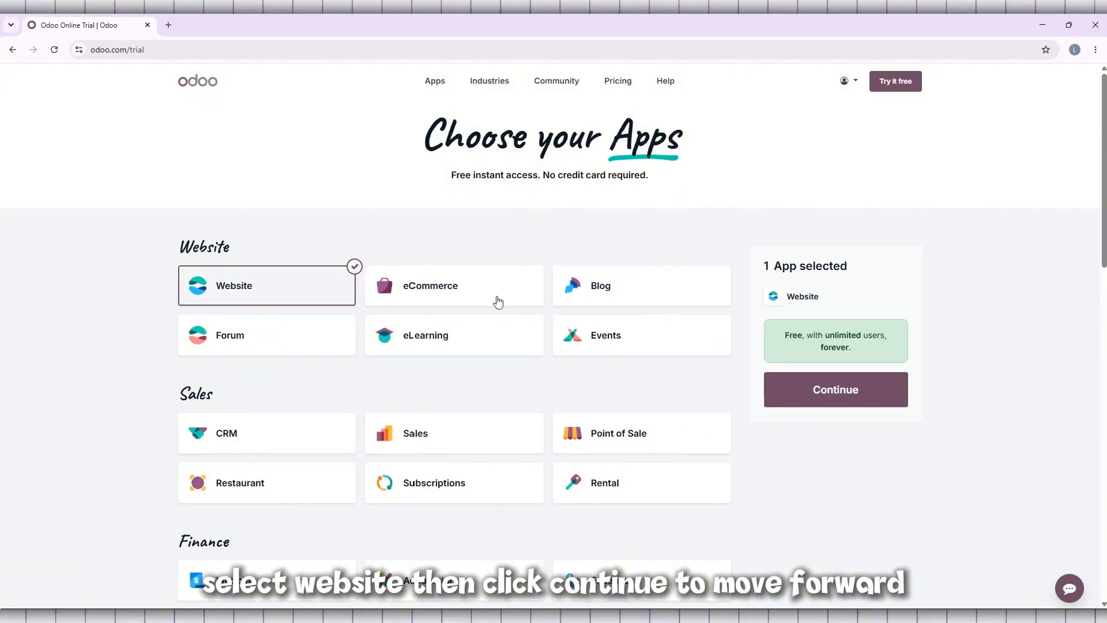
{"action": "left_click", "coordinate": [851, 393]}
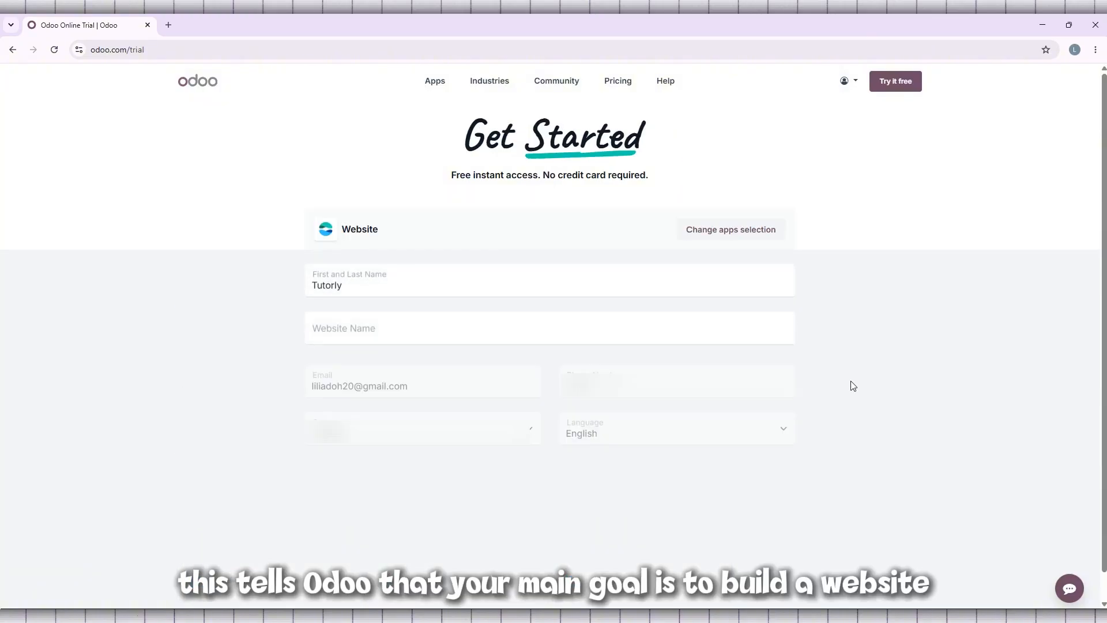
Step: Set the country to Canada and fill in the phone number with the saved suggestion in the registration form
{"action": "left_click", "coordinate": [441, 414]}
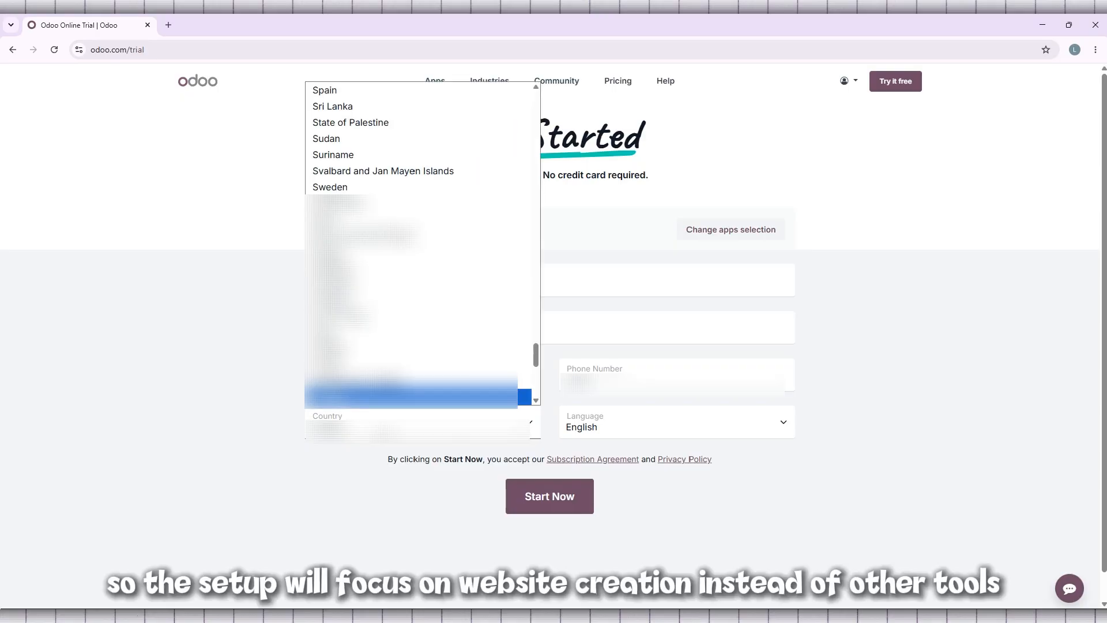
{"action": "key", "text": "c"}
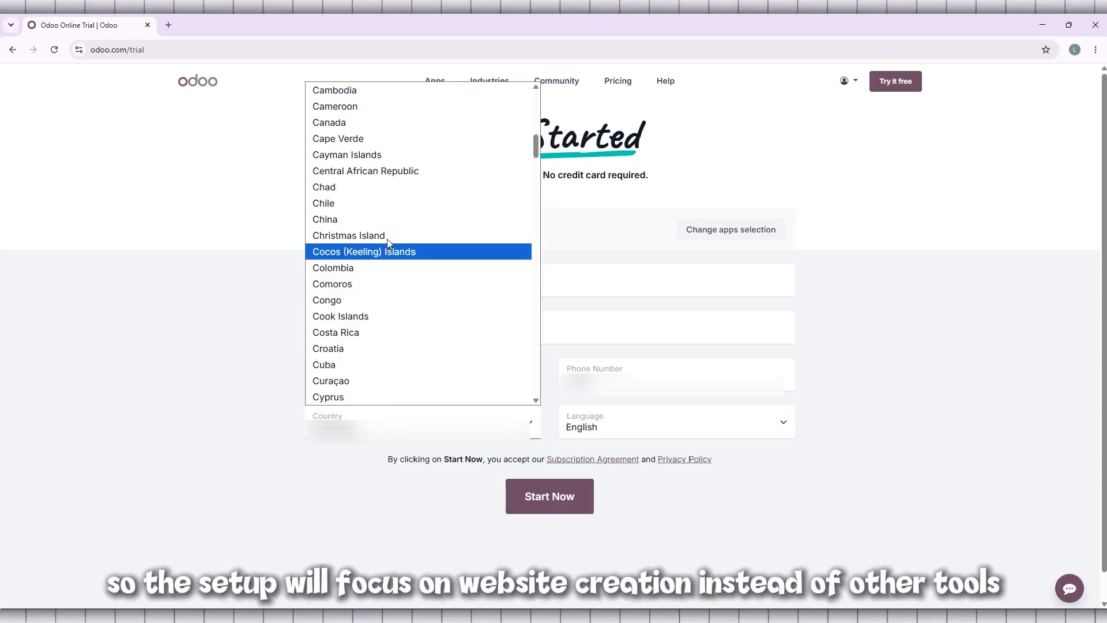
{"action": "left_click", "coordinate": [332, 122]}
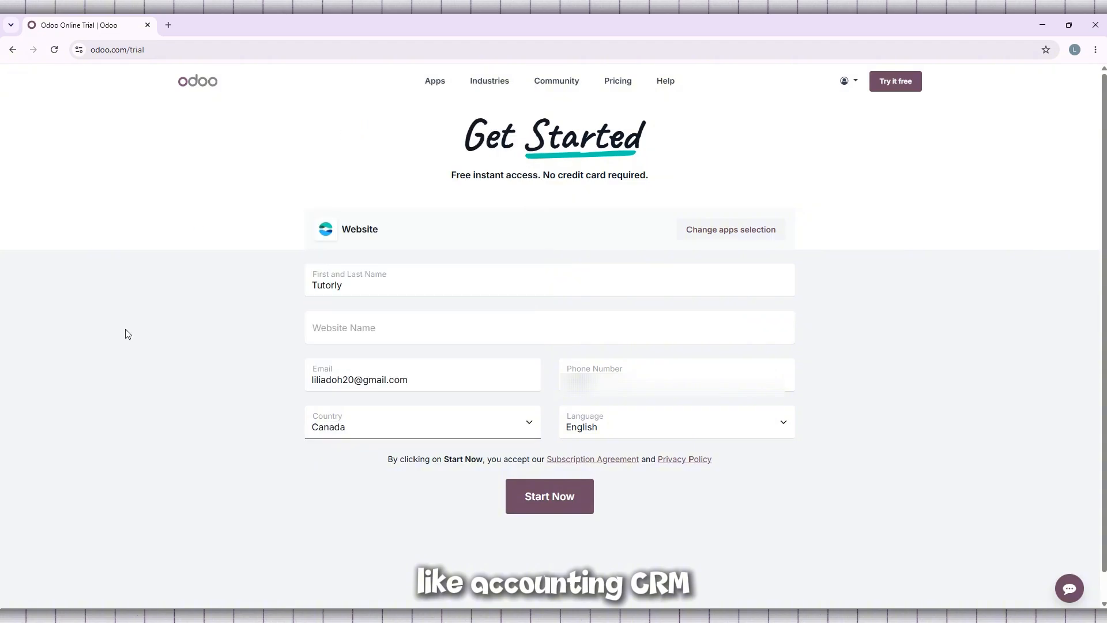
{"action": "left_click", "coordinate": [668, 381]}
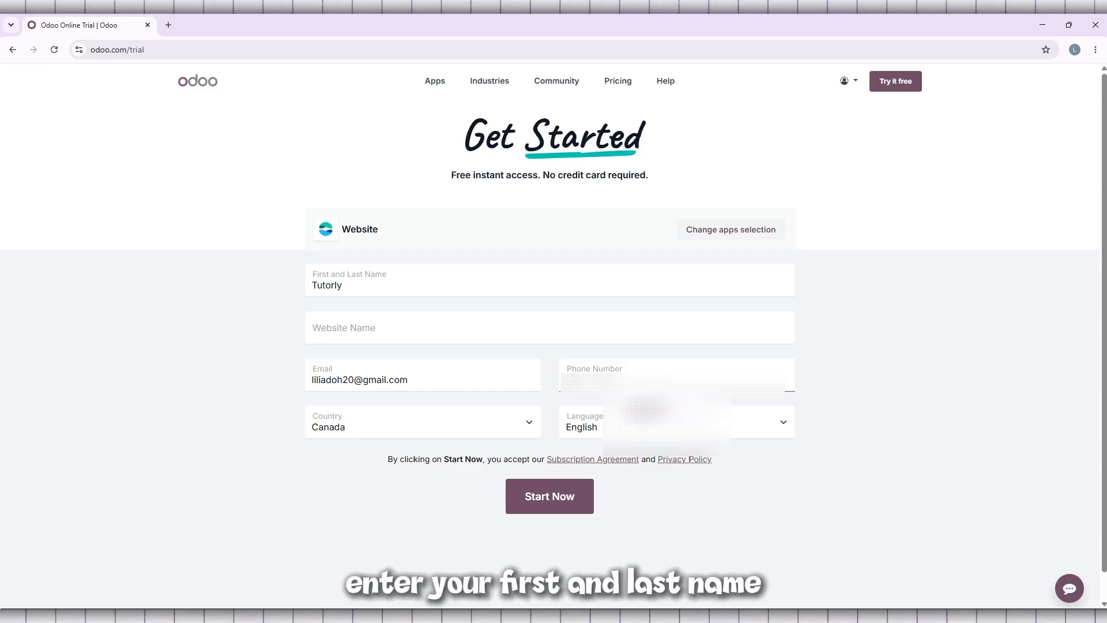
{"action": "left_click", "coordinate": [664, 411]}
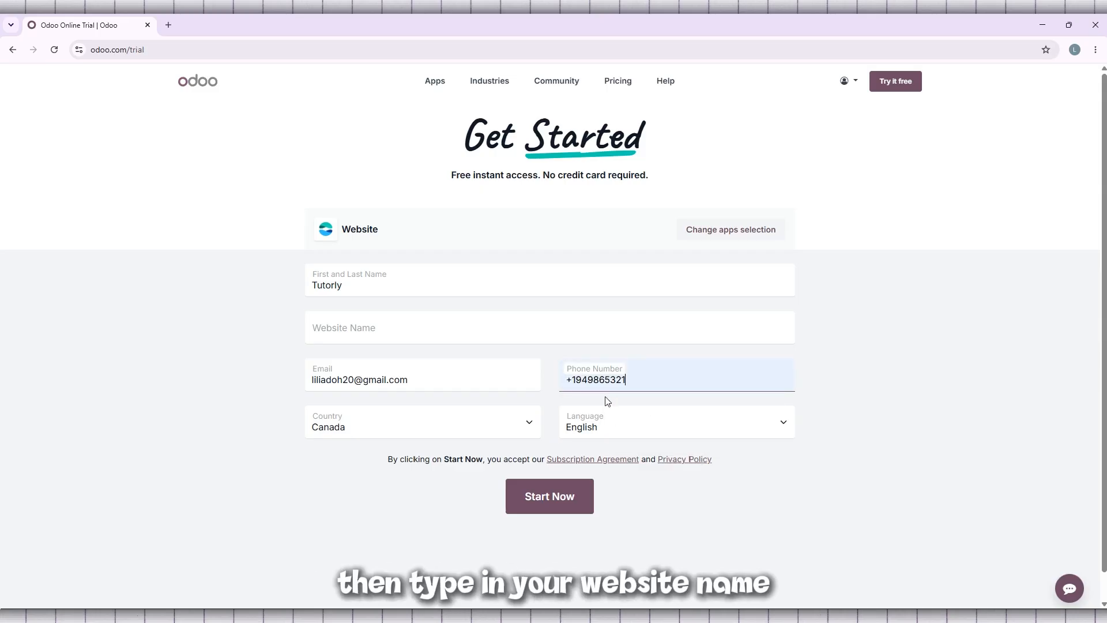
Step: Enter tutoyt as the website name in the registration form
{"action": "left_click", "coordinate": [369, 330]}
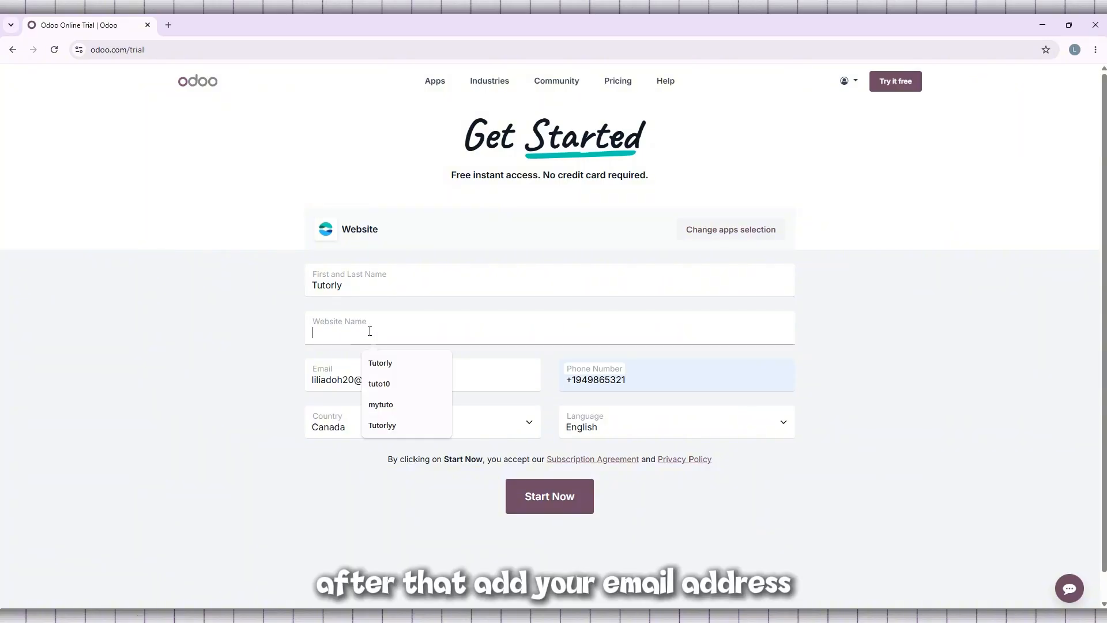
{"action": "type", "text": "tuto"}
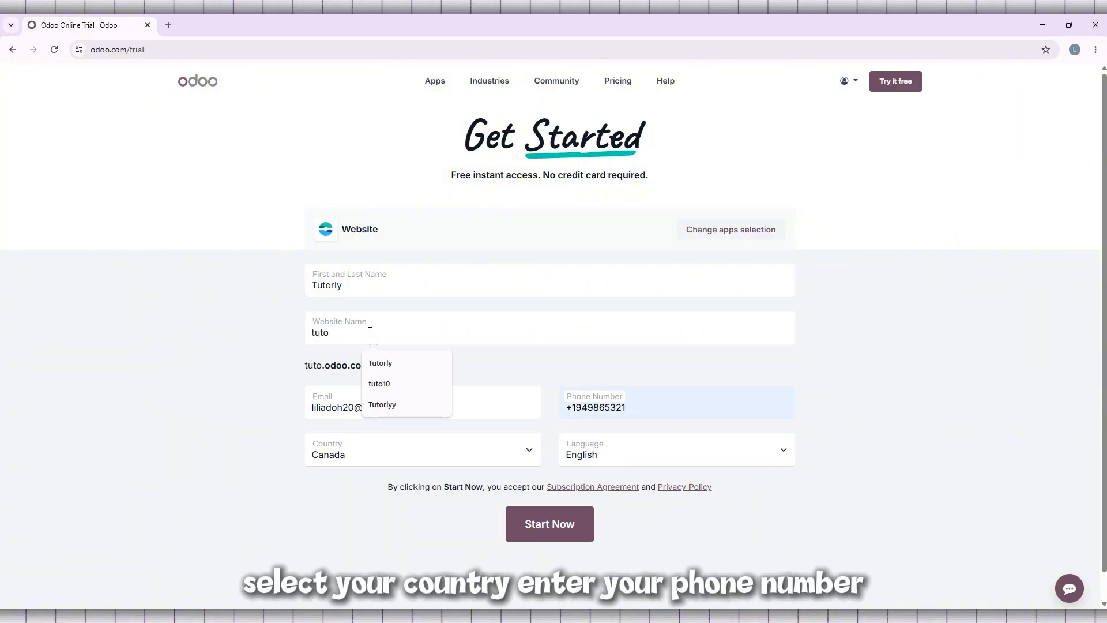
{"action": "type", "text": "yt"}
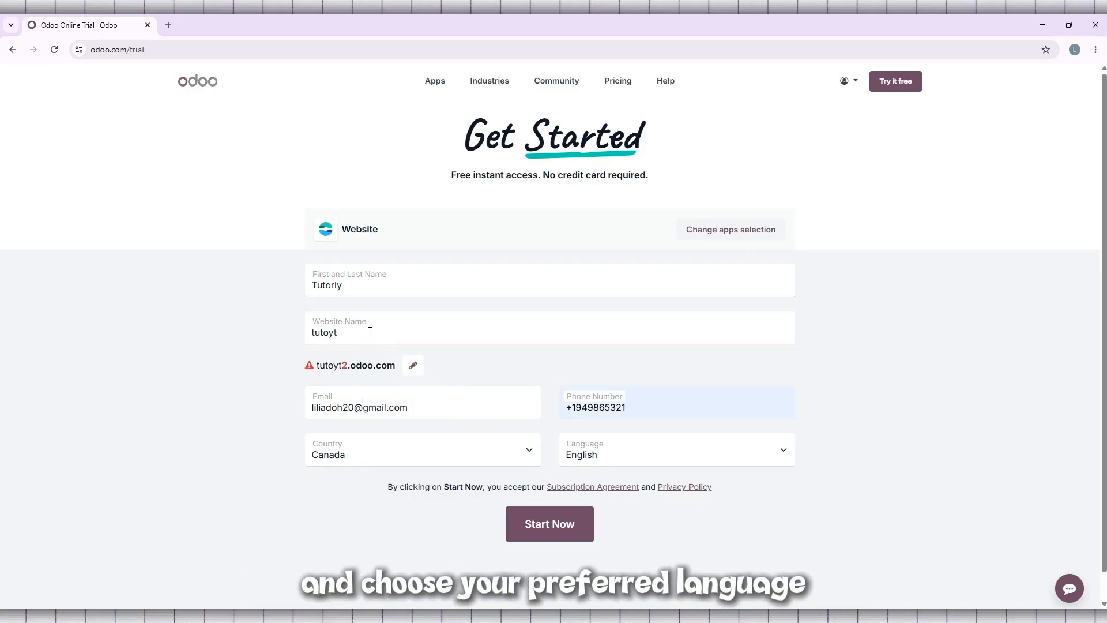
{"action": "left_click", "coordinate": [250, 367]}
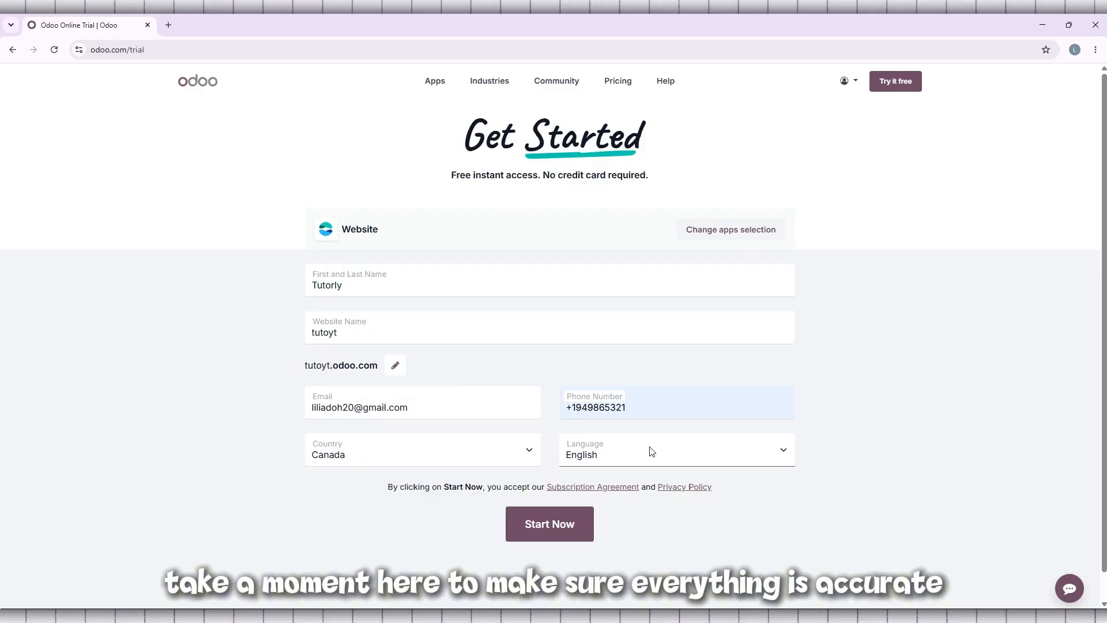
Step: Check the language choices, keep English, and submit the registration form to create the website workspace
{"action": "left_click", "coordinate": [667, 462]}
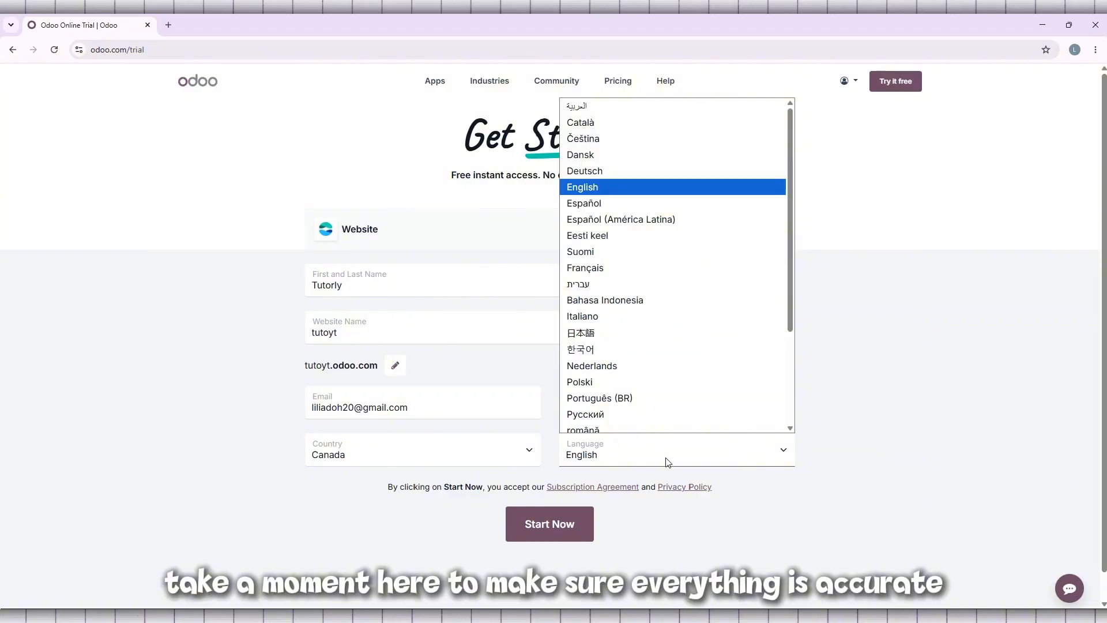
{"action": "left_click", "coordinate": [667, 461]}
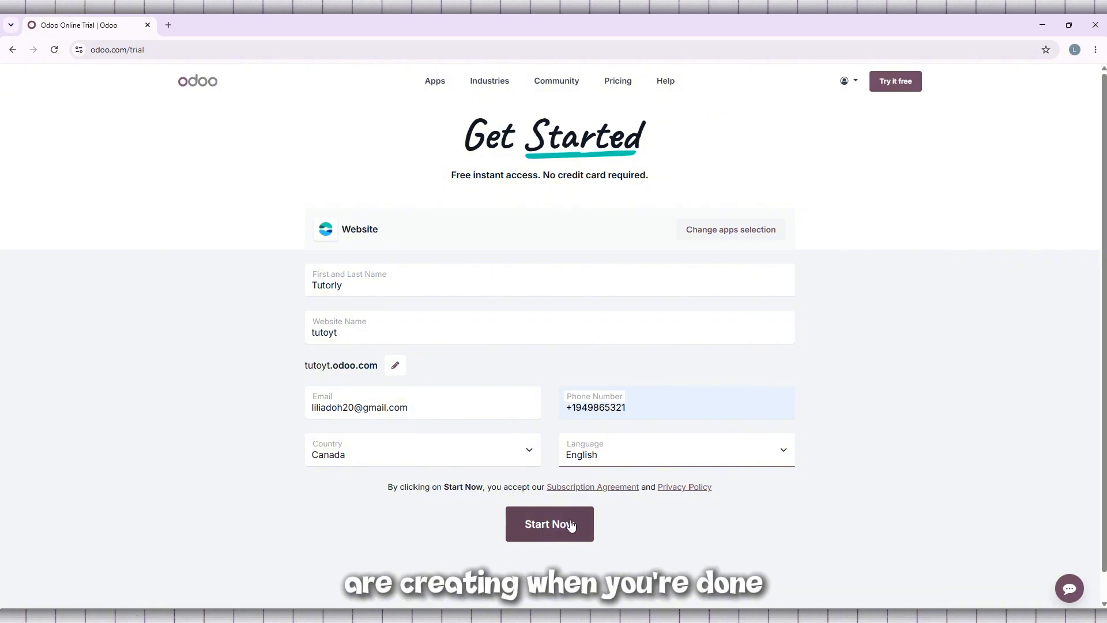
{"action": "left_click", "coordinate": [541, 525]}
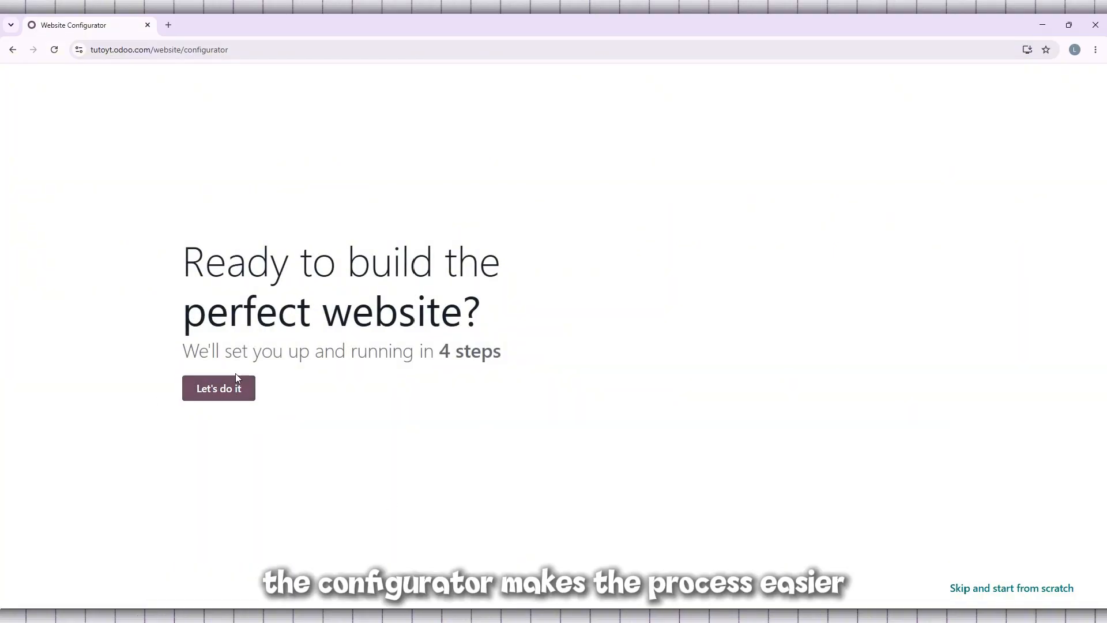
Step: Start the website configurator and describe a website for an Educational Service / Tutoring business with the main objective to develop the brand
{"action": "left_click", "coordinate": [229, 389]}
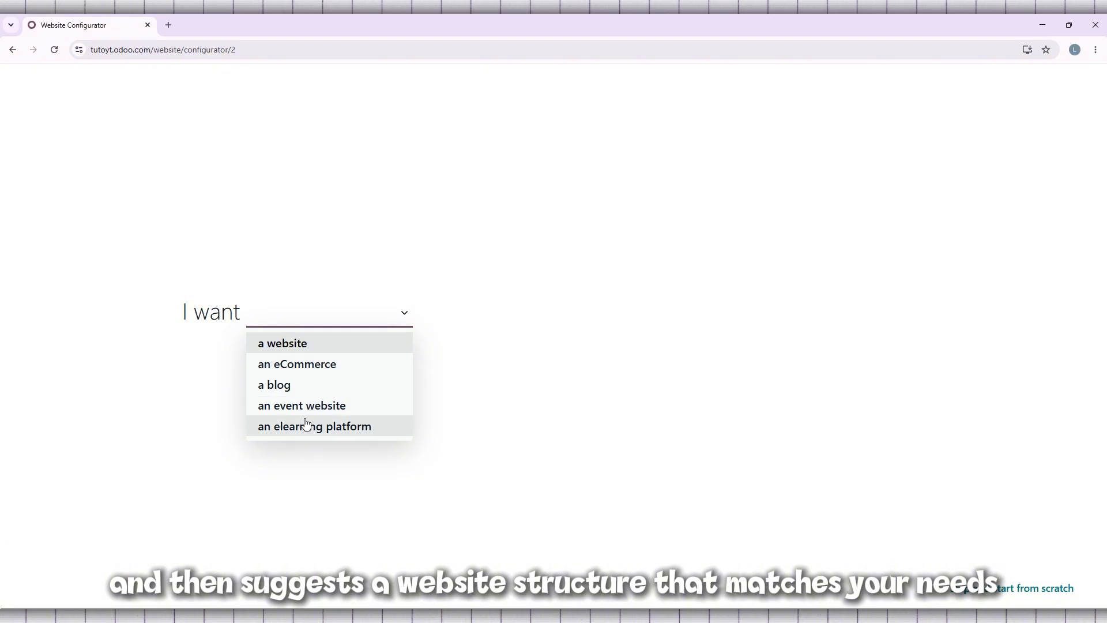
{"action": "left_click", "coordinate": [293, 344]}
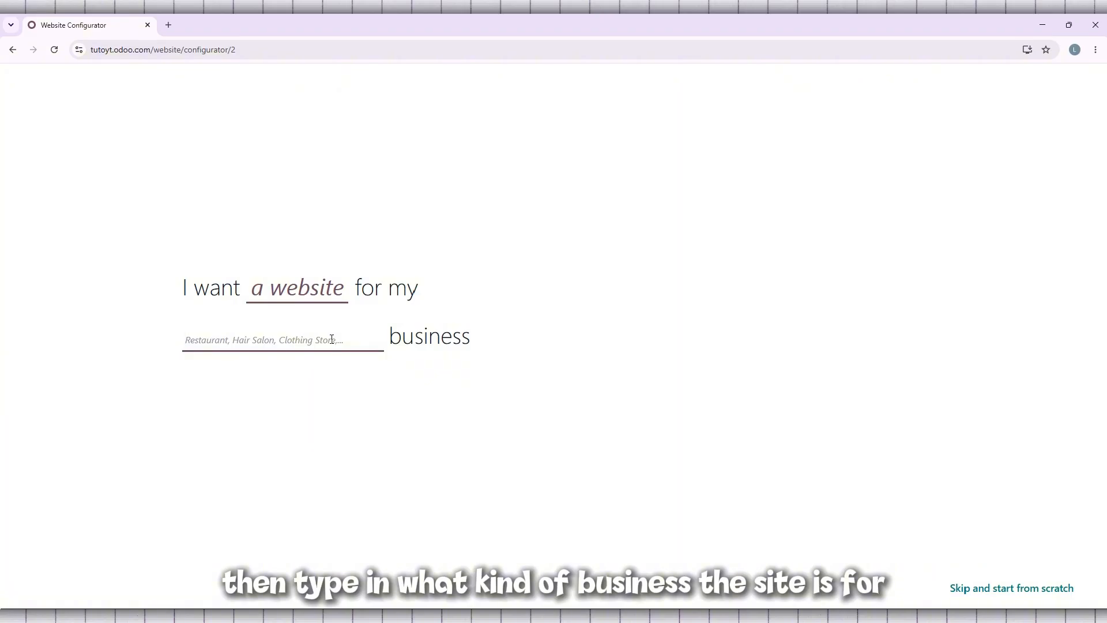
{"action": "type", "text": "ed"}
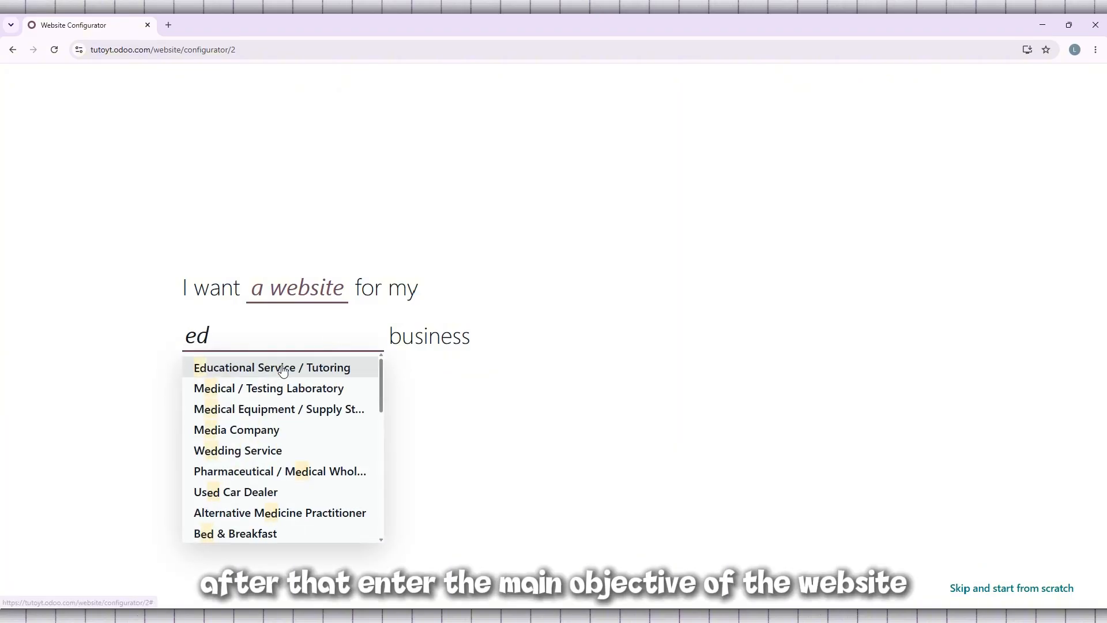
{"action": "left_click", "coordinate": [282, 369]}
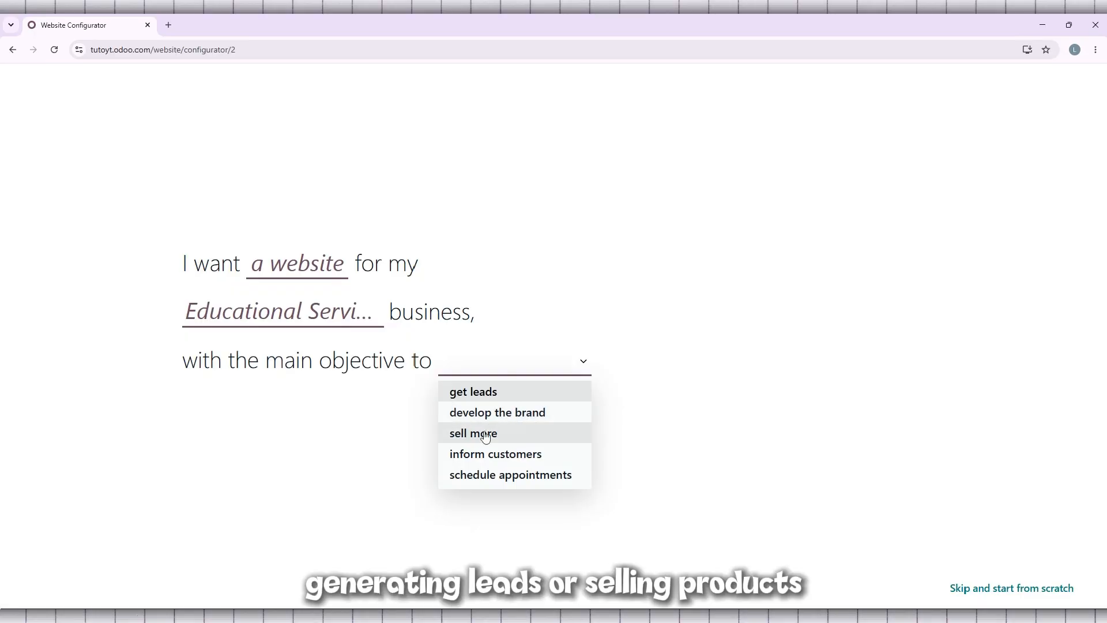
{"action": "left_click", "coordinate": [515, 413]}
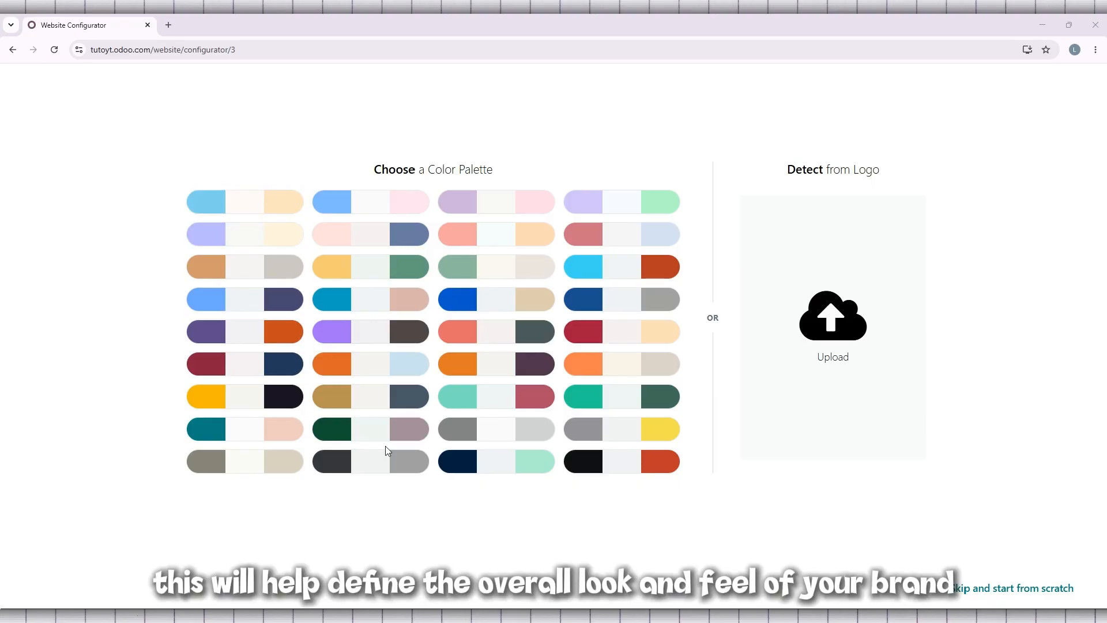
Step: Choose the dark charcoal and gray color palette and build the website with the About Us, Services, News and eLearning features
{"action": "left_click", "coordinate": [370, 466]}
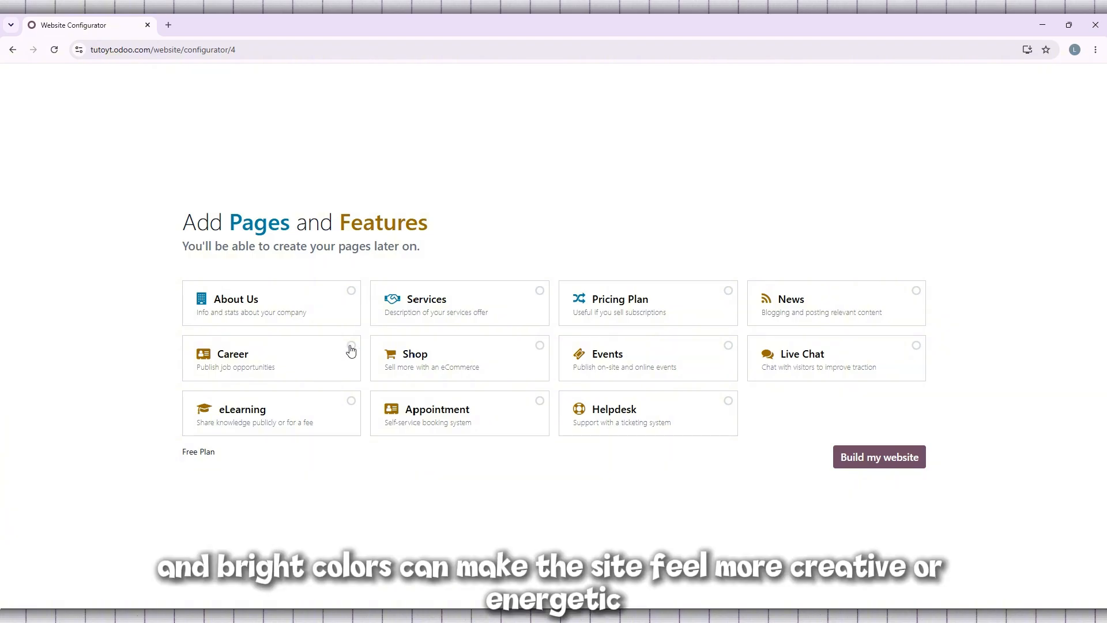
{"action": "left_click", "coordinate": [350, 297]}
{"action": "left_click", "coordinate": [535, 298]}
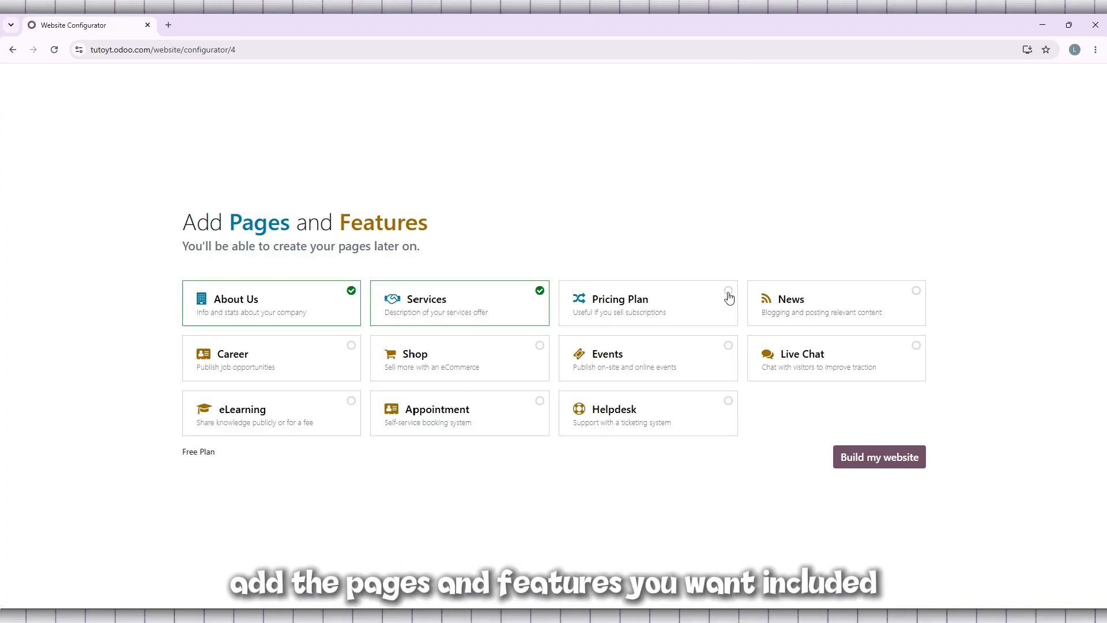
{"action": "left_click", "coordinate": [917, 296]}
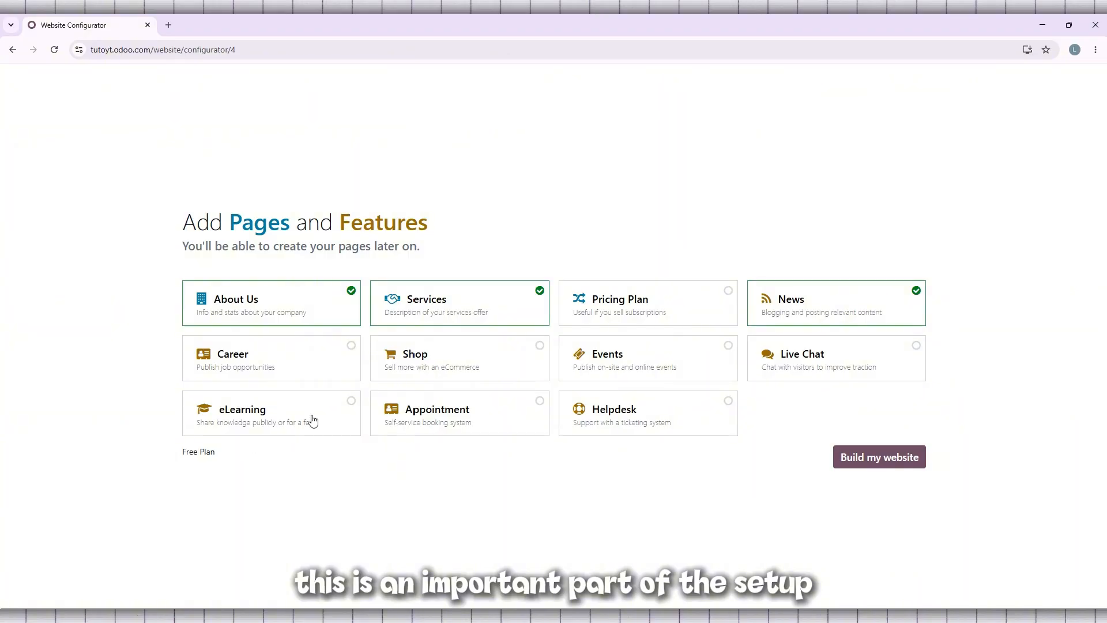
{"action": "left_click", "coordinate": [354, 402]}
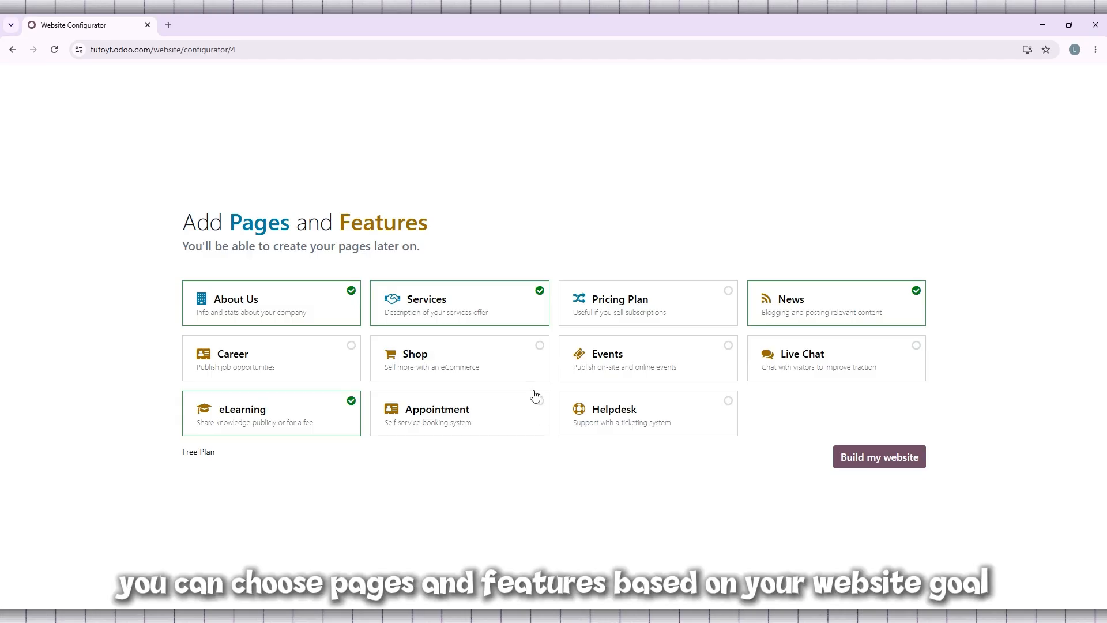
{"action": "left_click", "coordinate": [730, 413]}
{"action": "left_click", "coordinate": [730, 407]}
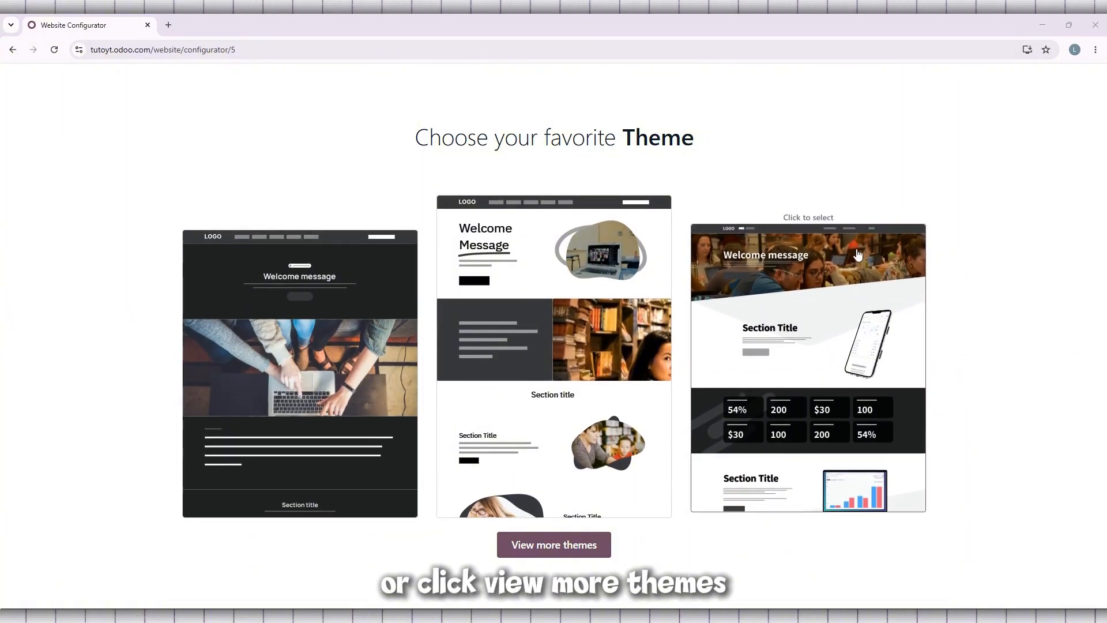
Step: Browse the additional themes and apply the dark one with four numbered entries and a coffee cup between two lists
{"action": "left_click", "coordinate": [571, 544]}
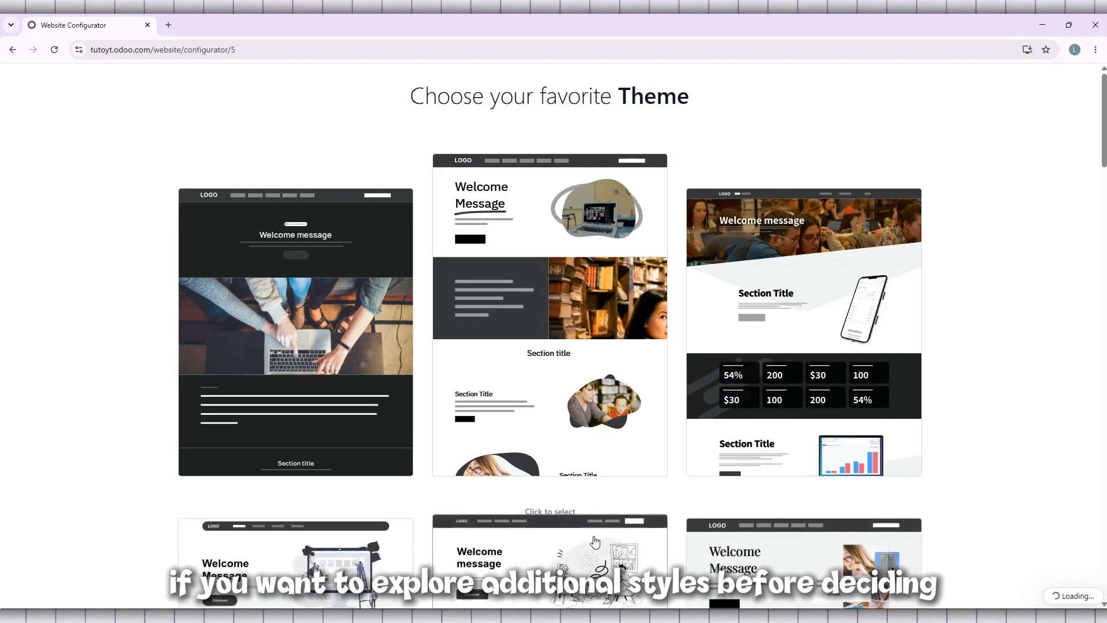
{"action": "scroll", "coordinate": [638, 427], "scroll_direction": "down", "scroll_amount": 8}
{"action": "scroll", "coordinate": [638, 427], "scroll_direction": "down", "scroll_amount": 15}
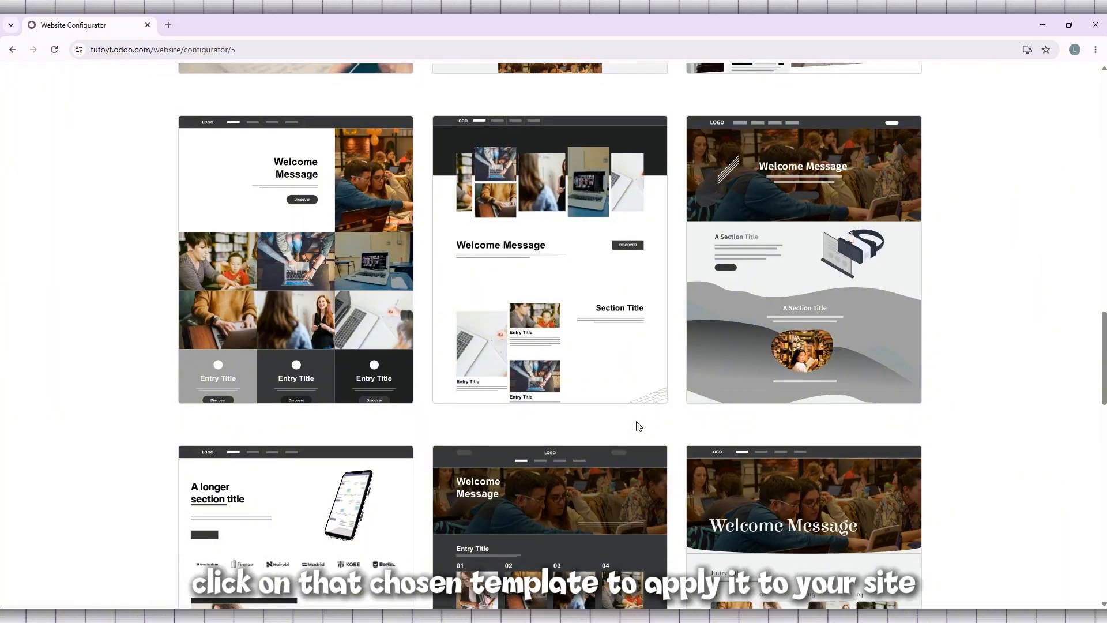
{"action": "scroll", "coordinate": [637, 427], "scroll_direction": "down", "scroll_amount": 4}
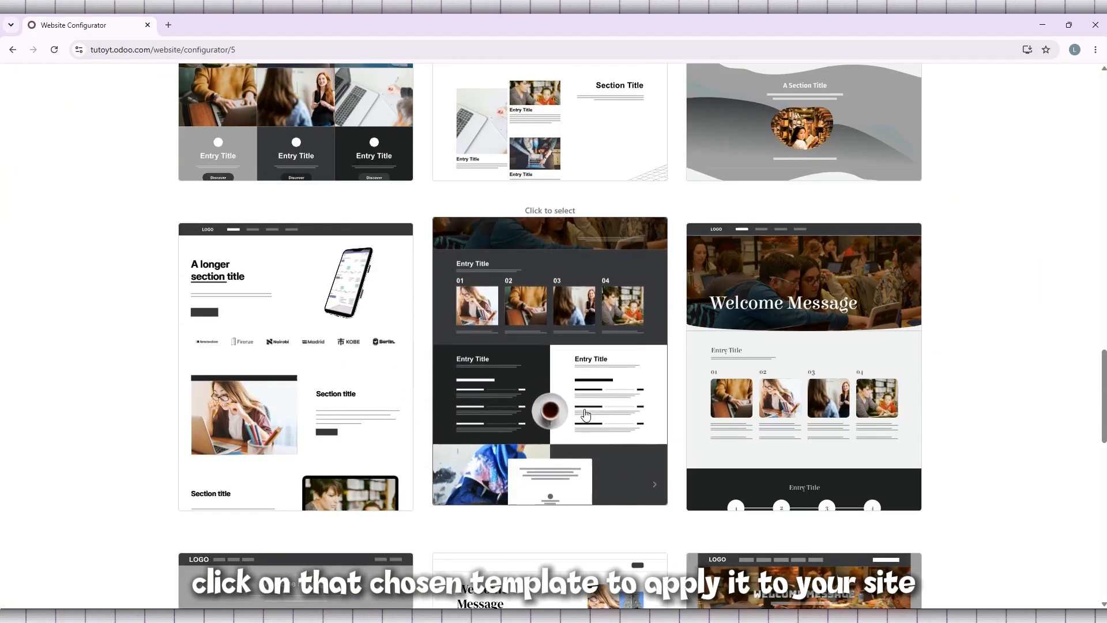
{"action": "left_click", "coordinate": [585, 413]}
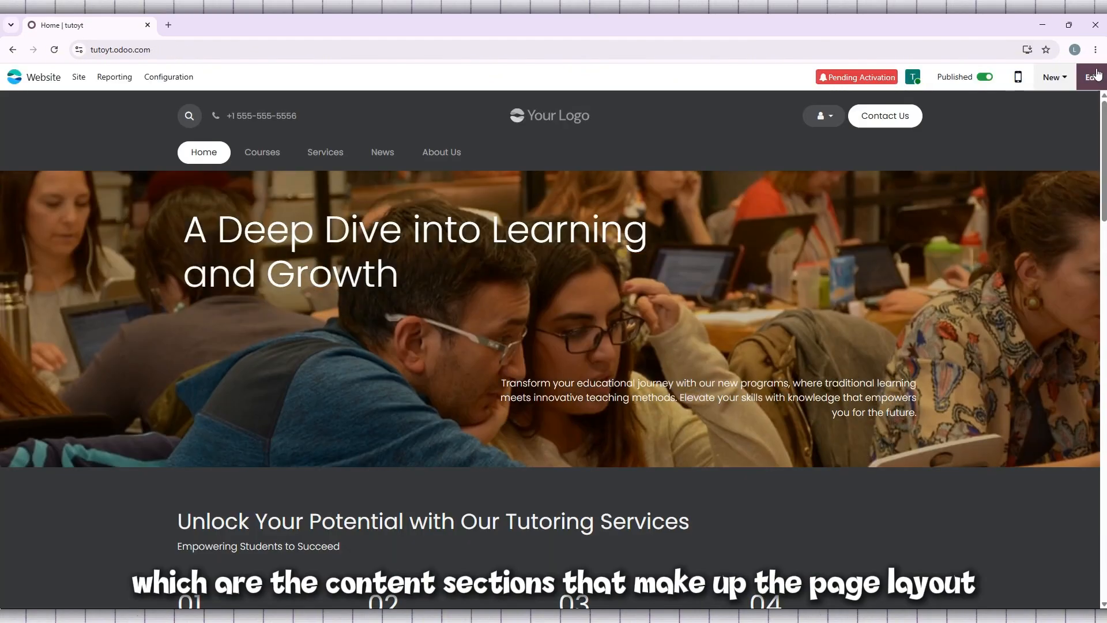
Step: Open the home page for editing and examine the available building blocks, style options and theme settings
{"action": "left_click", "coordinate": [1097, 75]}
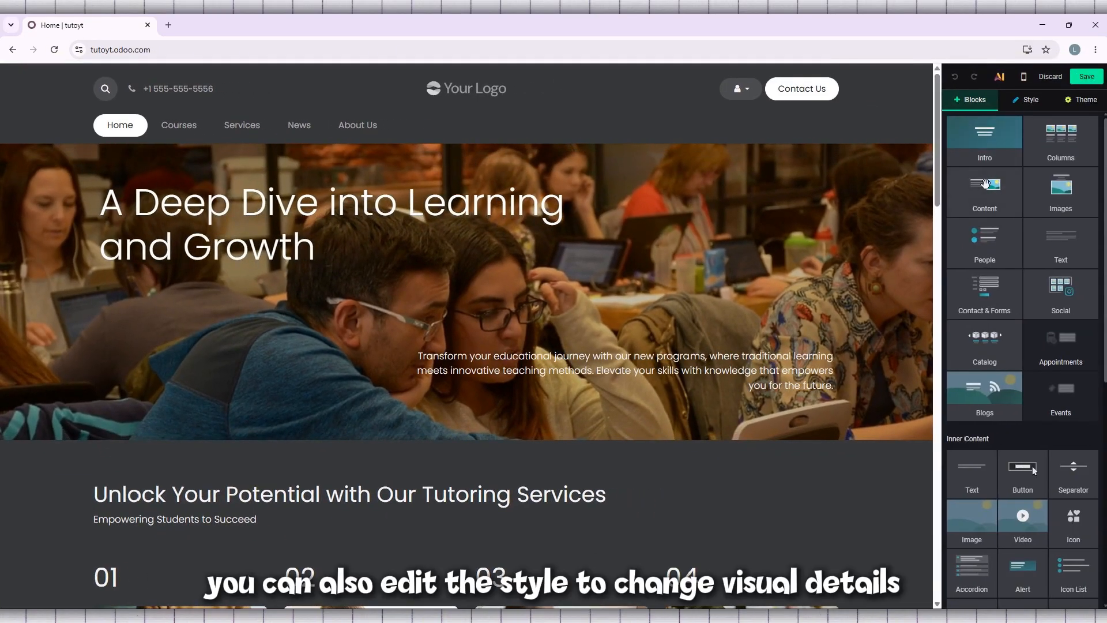
{"action": "scroll", "coordinate": [1055, 225], "scroll_direction": "down", "scroll_amount": 3}
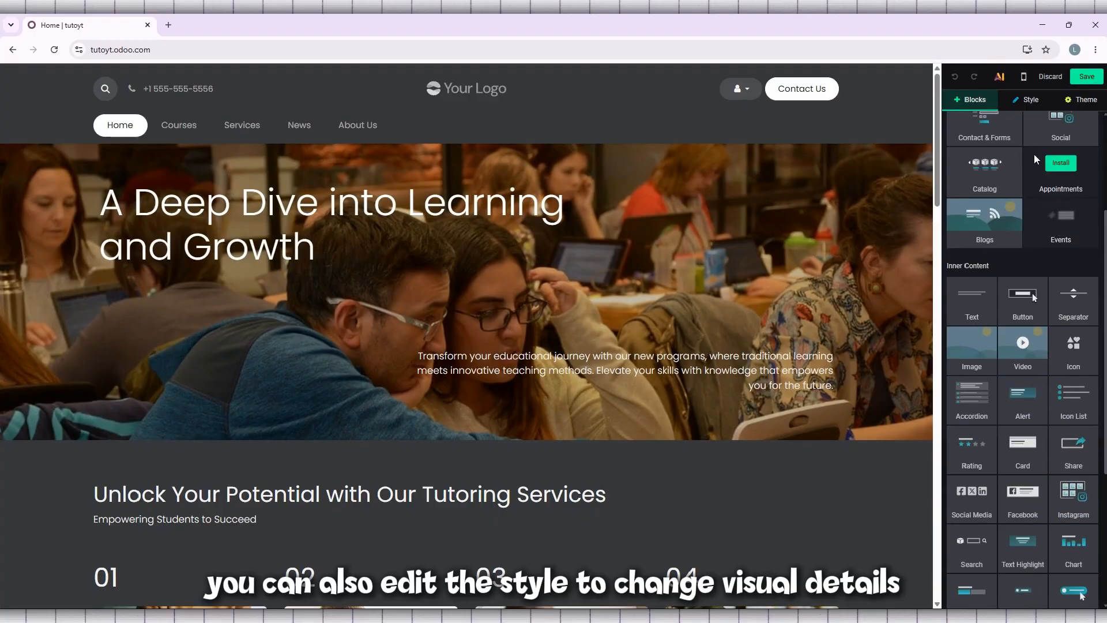
{"action": "left_click", "coordinate": [1027, 101]}
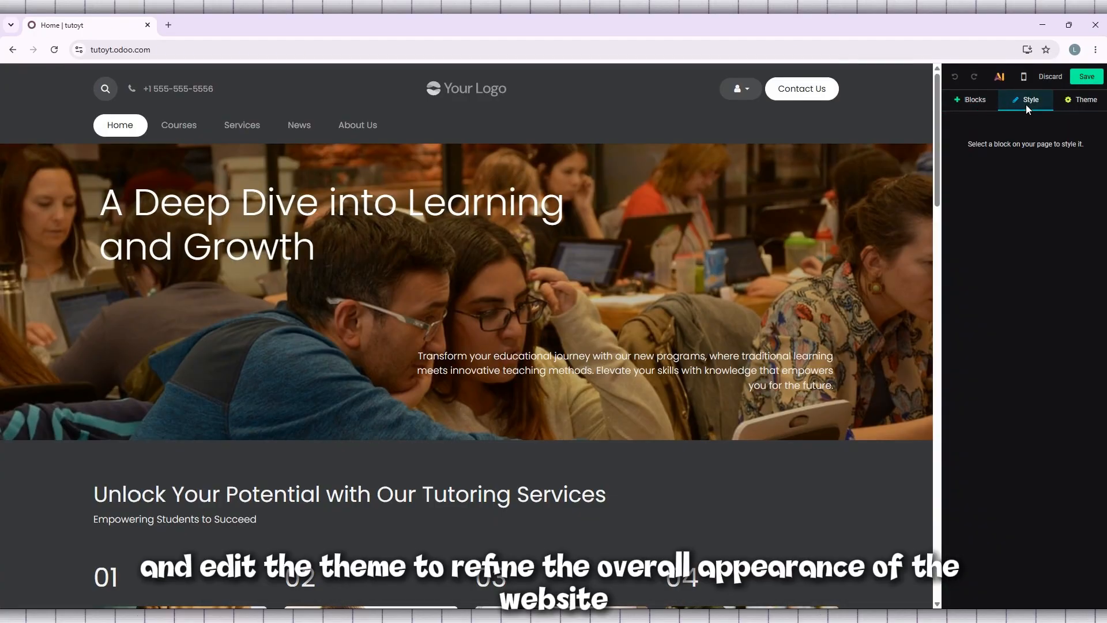
{"action": "left_click", "coordinate": [1086, 100]}
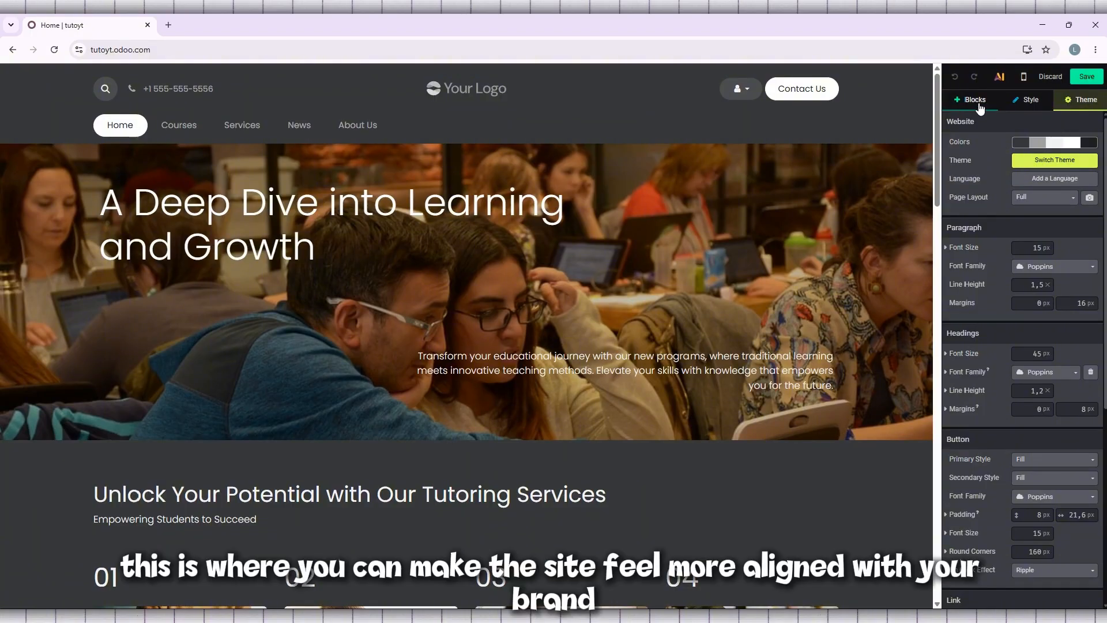
{"action": "scroll", "coordinate": [1088, 251], "scroll_direction": "down", "scroll_amount": 5}
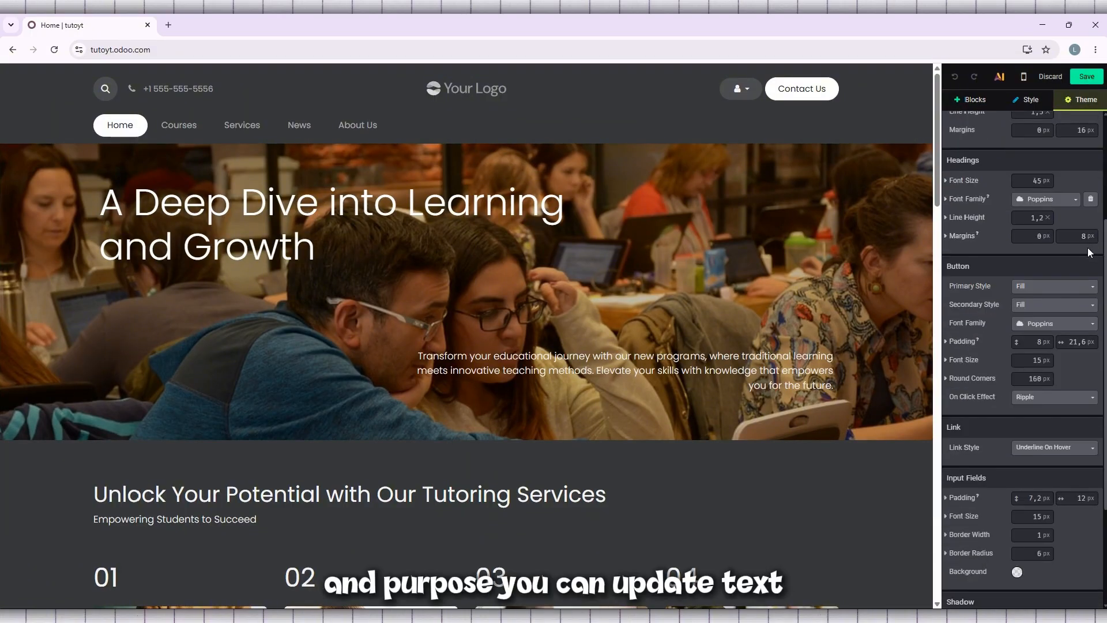
{"action": "scroll", "coordinate": [1089, 245], "scroll_direction": "up", "scroll_amount": 5}
{"action": "left_click", "coordinate": [972, 99]}
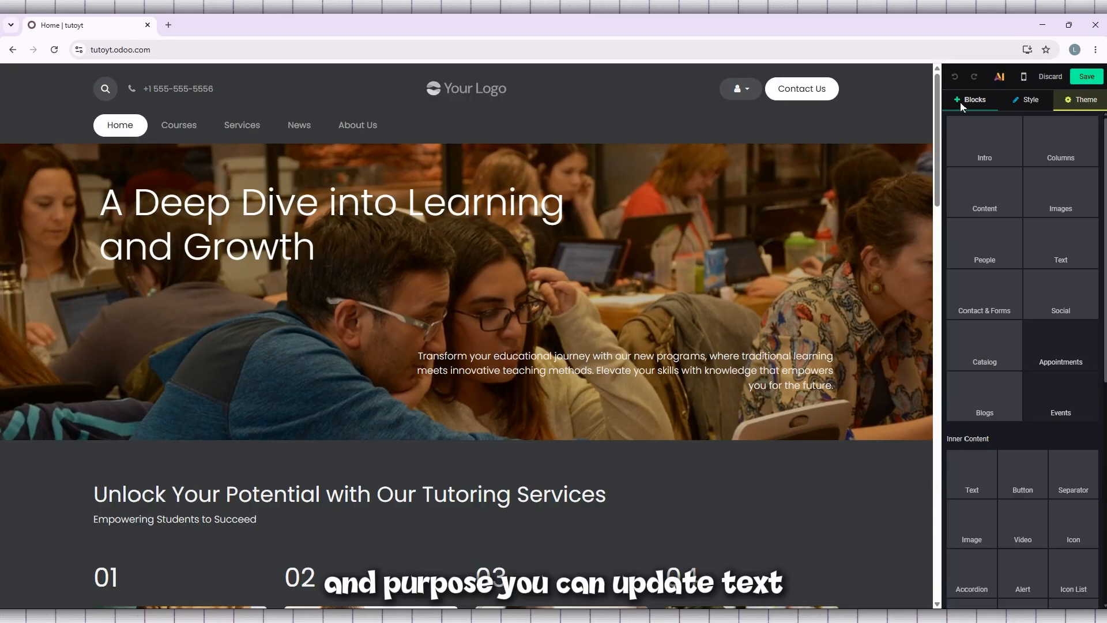
{"action": "scroll", "coordinate": [1034, 355], "scroll_direction": "down", "scroll_amount": 3}
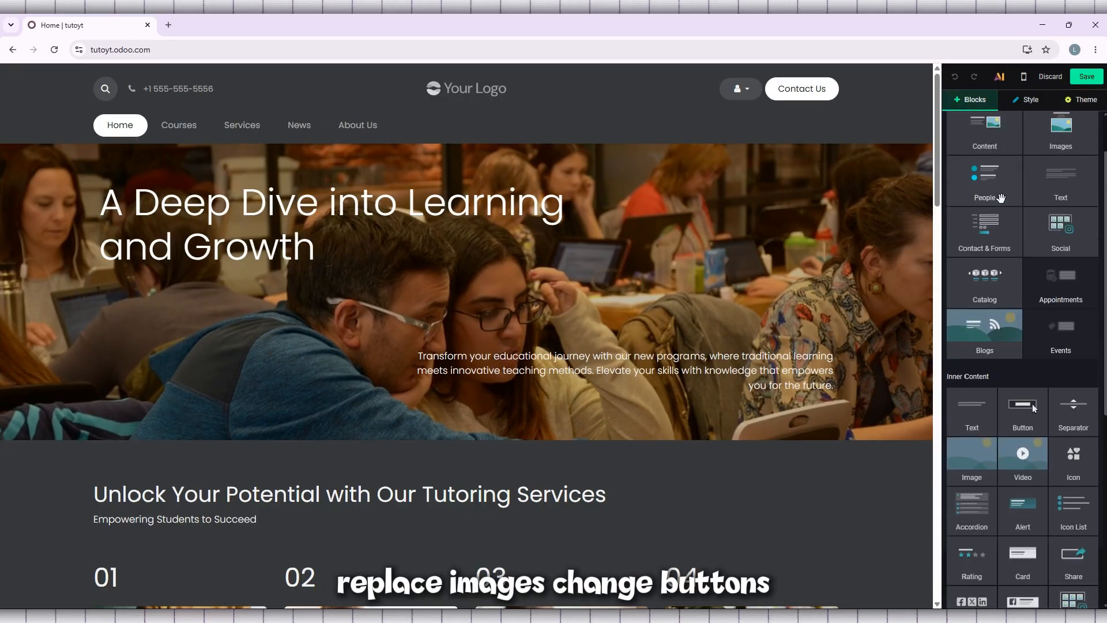
Step: Replace the paragraph in the home page banner with "welcome to tutorly" and save the page
{"action": "triple_click", "coordinate": [448, 362]}
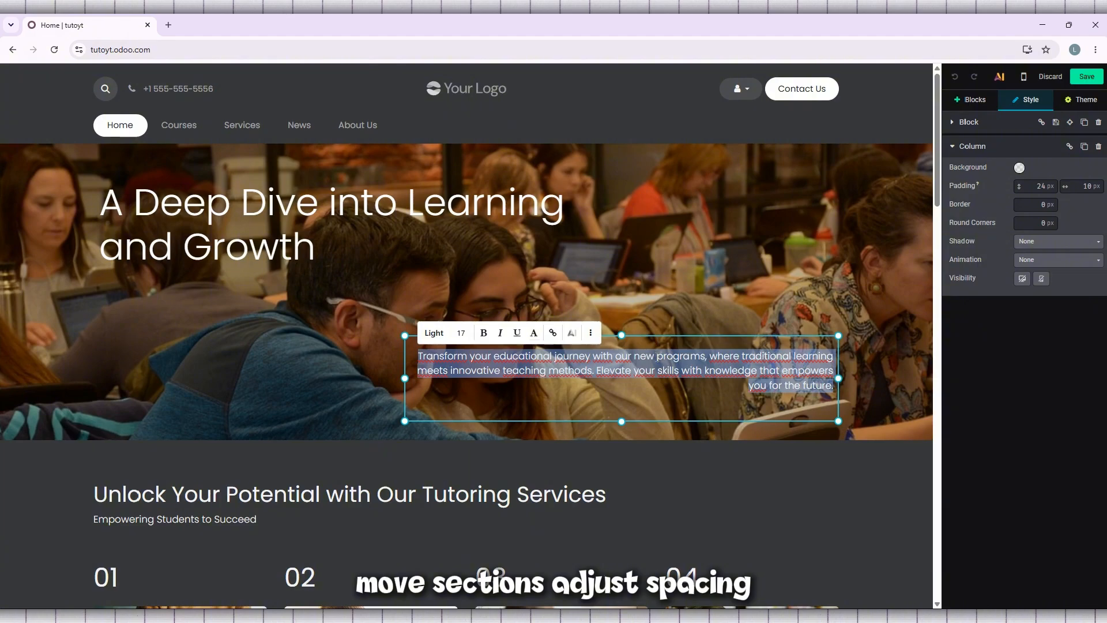
{"action": "key", "text": "BackSpace"}
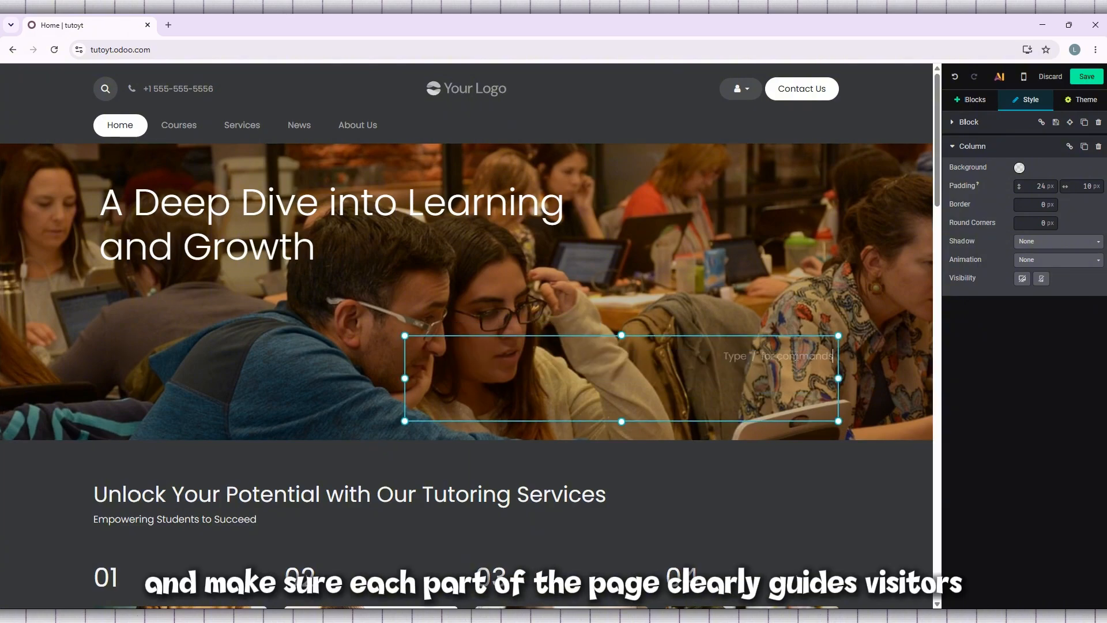
{"action": "type", "text": "Welco"}
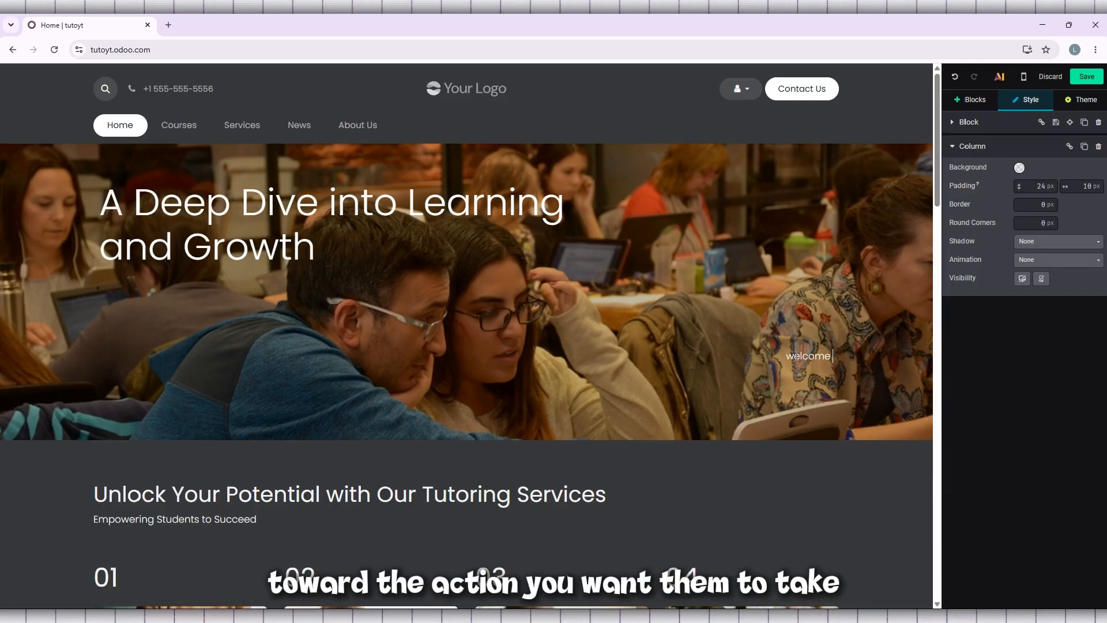
{"action": "type", "text": "me to tuto"}
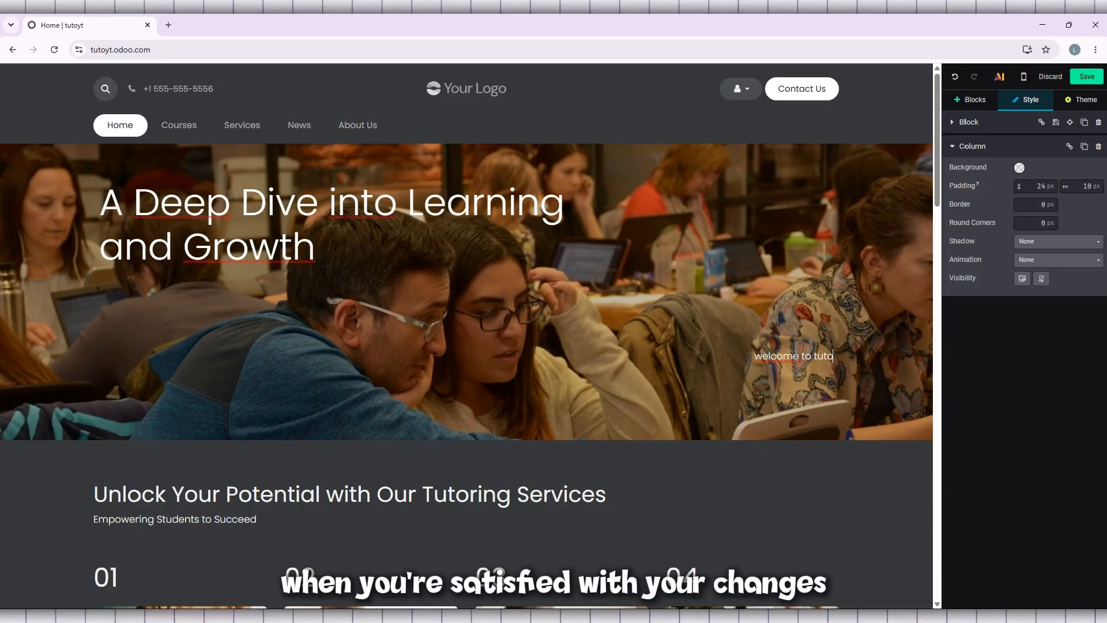
{"action": "type", "text": "rly"}
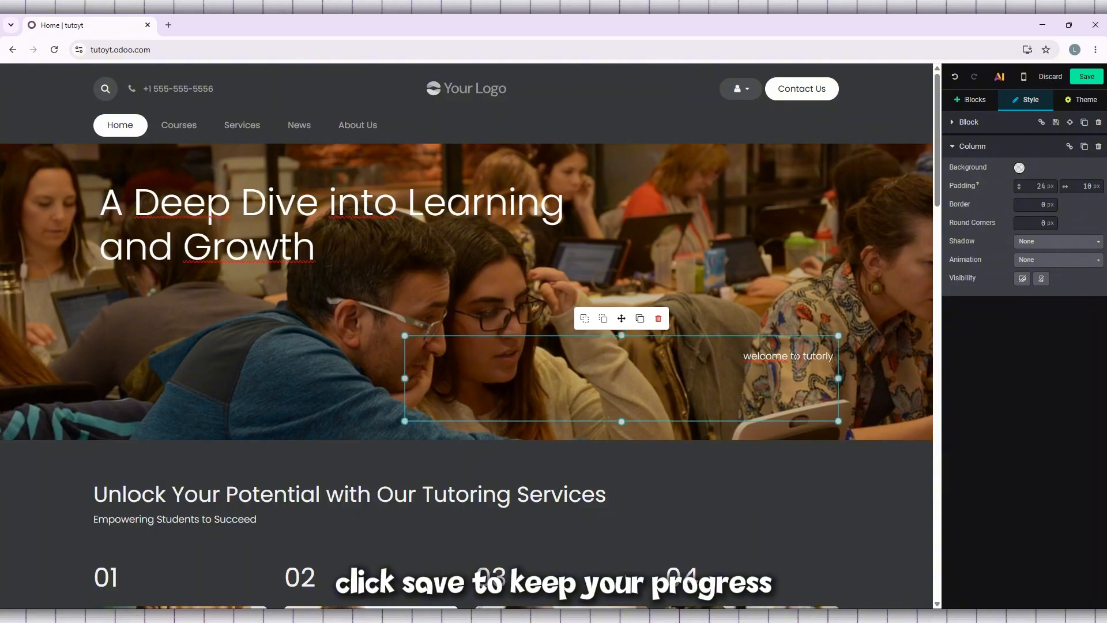
{"action": "left_click", "coordinate": [1082, 78]}
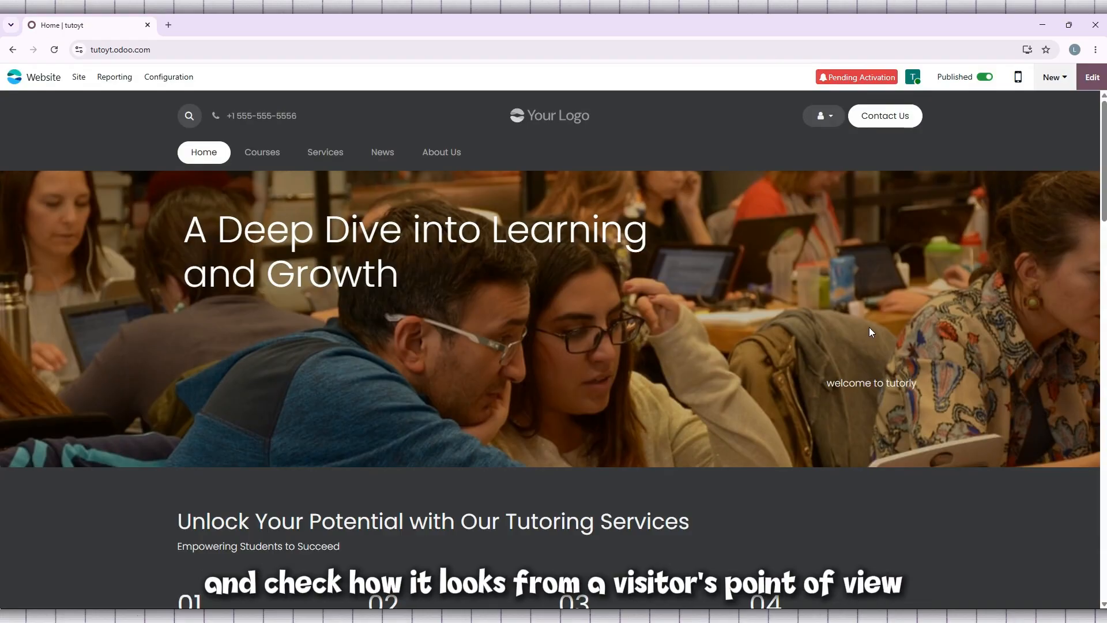
Step: Reopen the home page for editing, review its layout in the mobile preview, and leave the editor without saving
{"action": "left_click", "coordinate": [1089, 77]}
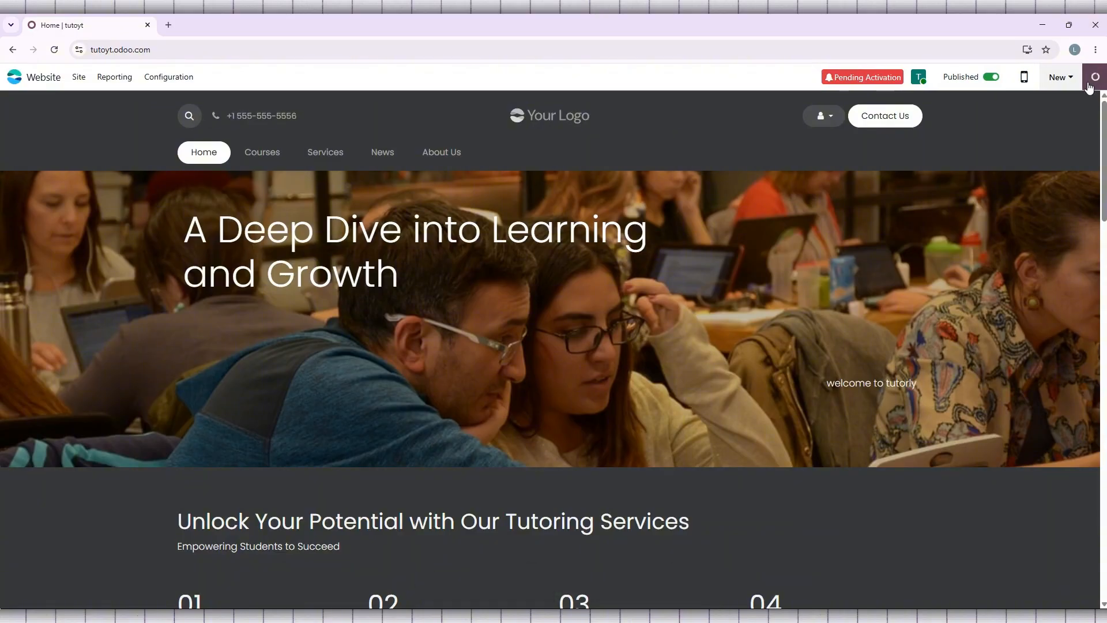
{"action": "left_click", "coordinate": [1024, 78]}
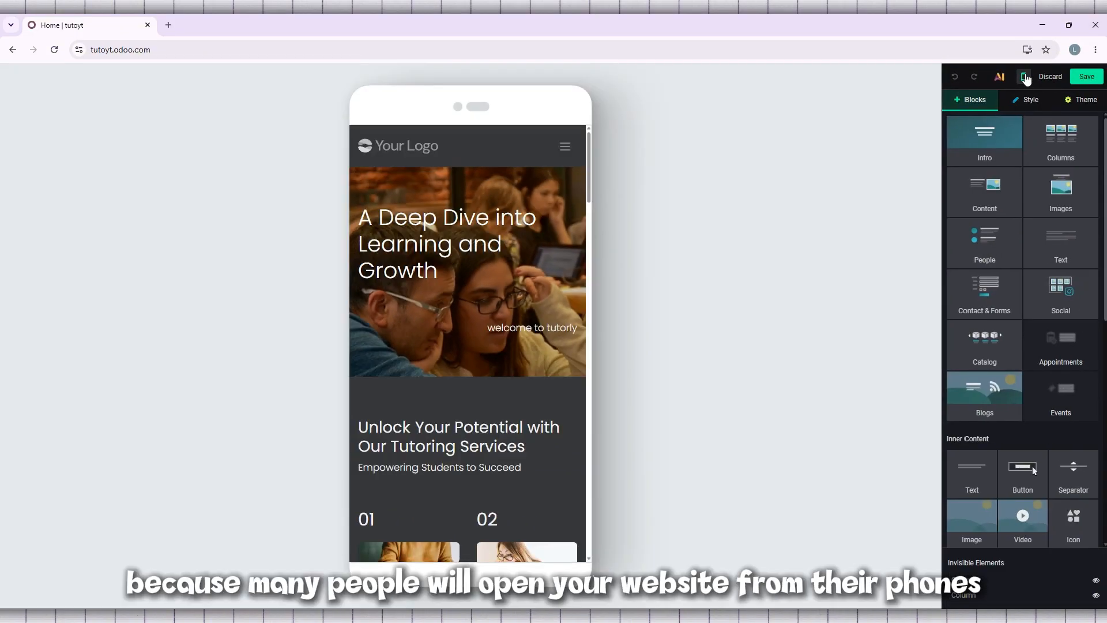
{"action": "scroll", "coordinate": [552, 192], "scroll_direction": "down", "scroll_amount": 10}
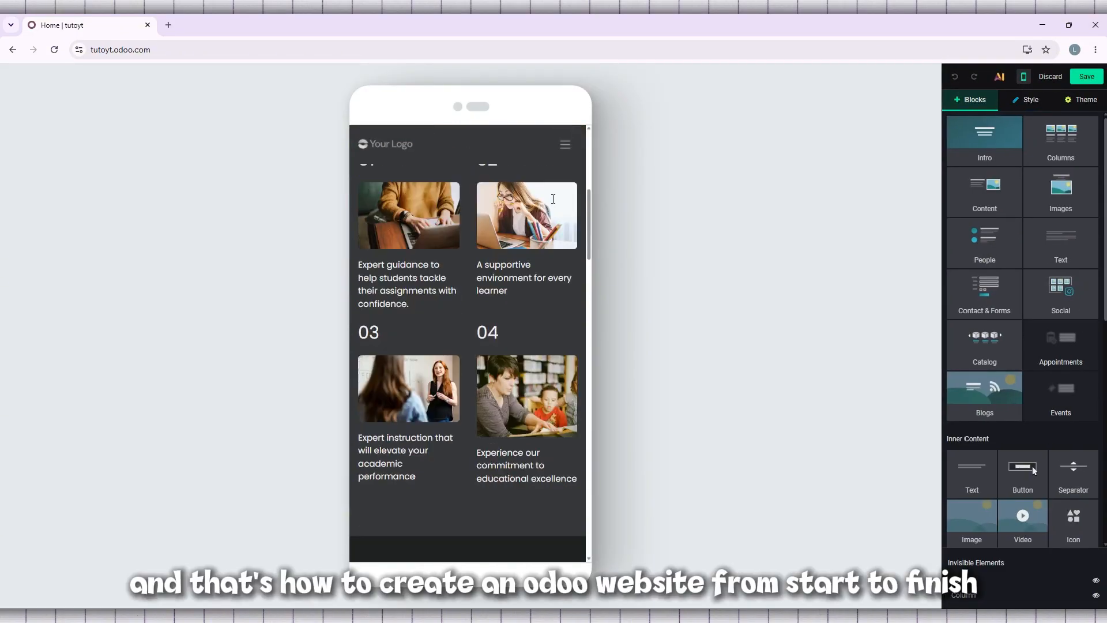
{"action": "scroll", "coordinate": [552, 192], "scroll_direction": "up", "scroll_amount": 10}
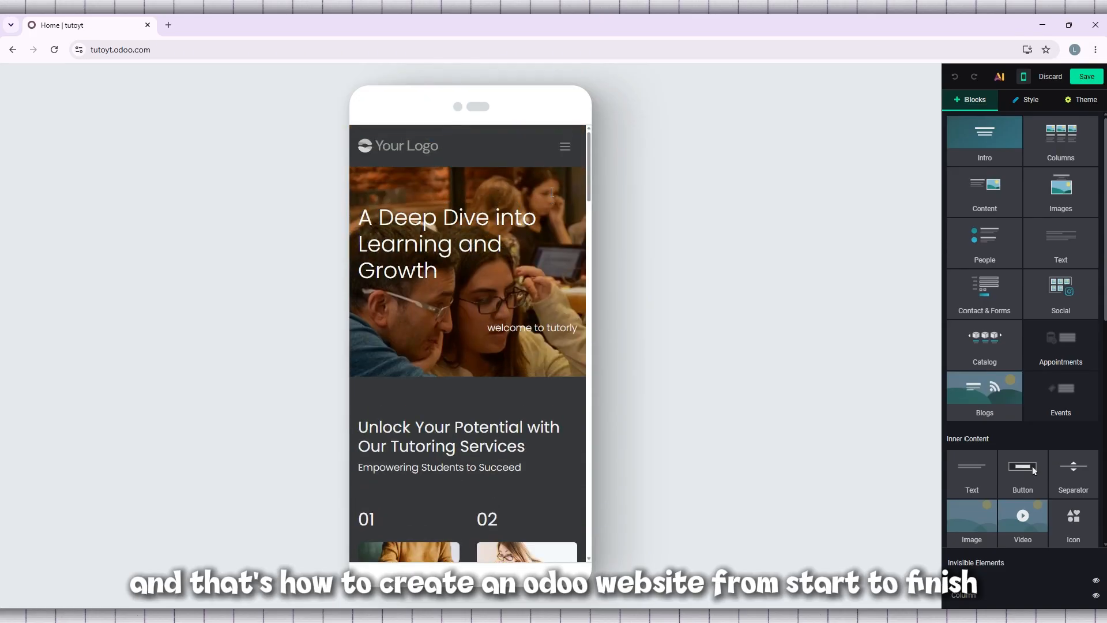
{"action": "left_click", "coordinate": [1051, 78]}
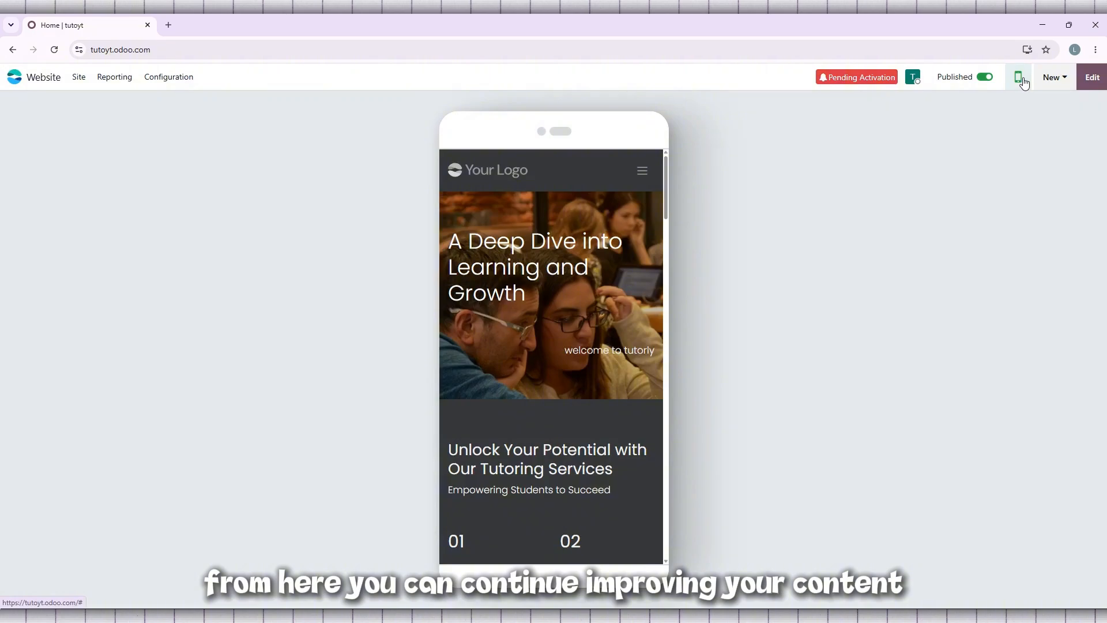
Step: Return to the desktop view and review the home page sections down to the footer
{"action": "left_click", "coordinate": [1021, 79]}
{"action": "scroll", "coordinate": [681, 163], "scroll_direction": "down", "scroll_amount": 5}
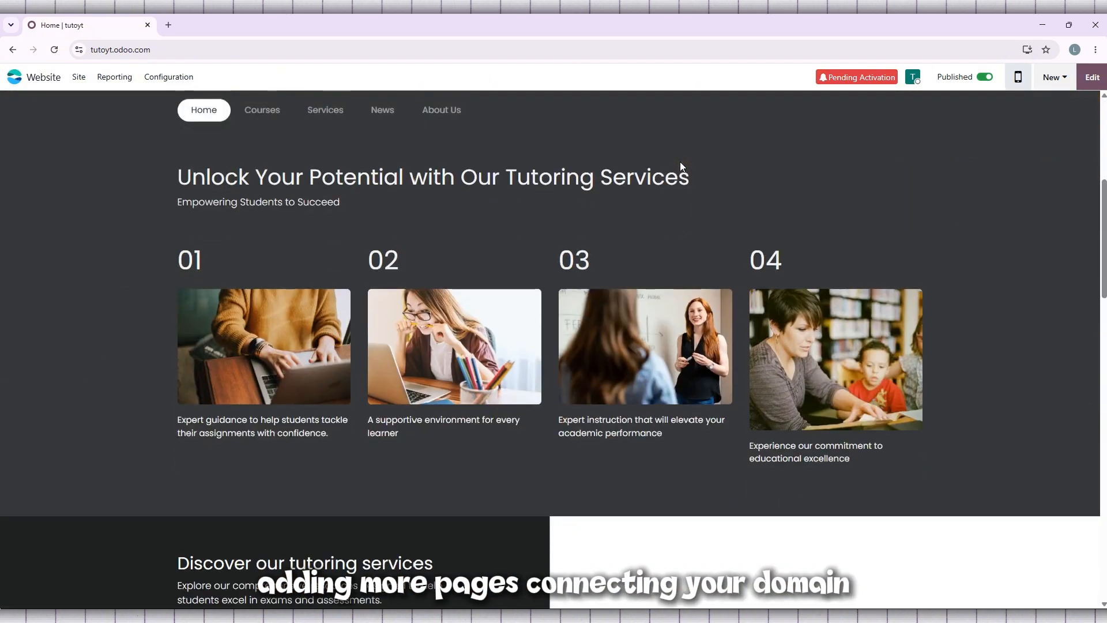
{"action": "scroll", "coordinate": [680, 166], "scroll_direction": "down", "scroll_amount": 7}
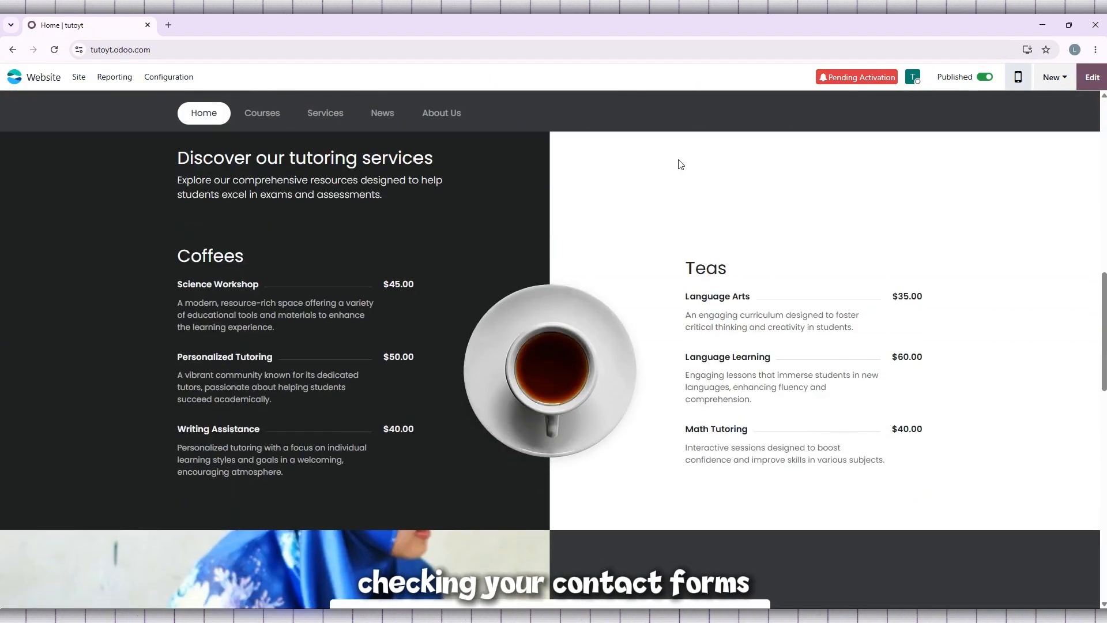
{"action": "scroll", "coordinate": [679, 161], "scroll_direction": "down", "scroll_amount": 10}
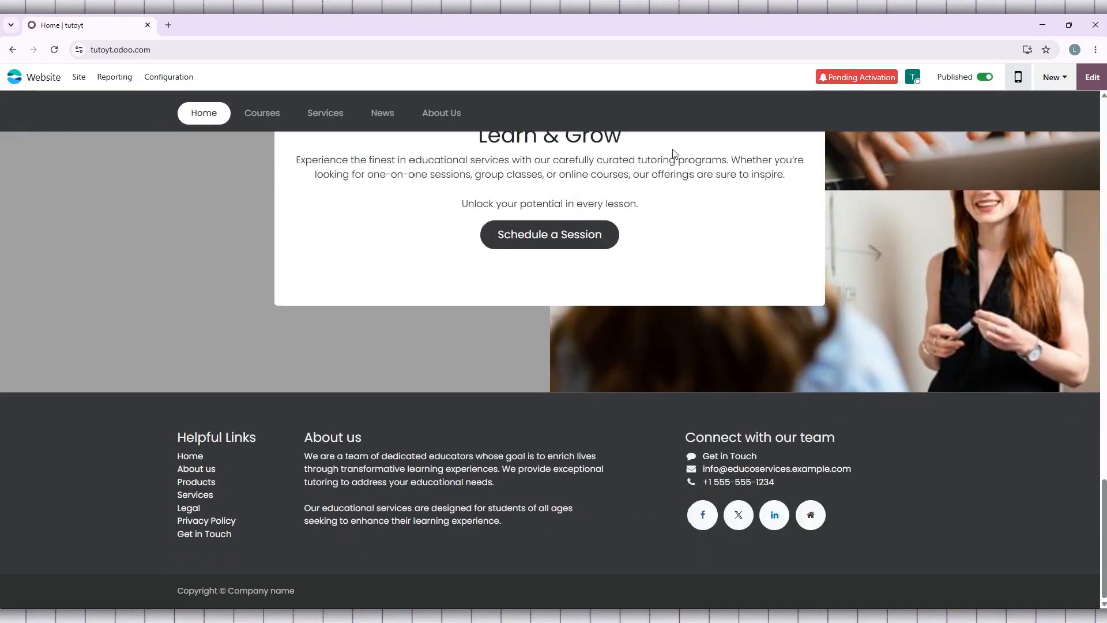